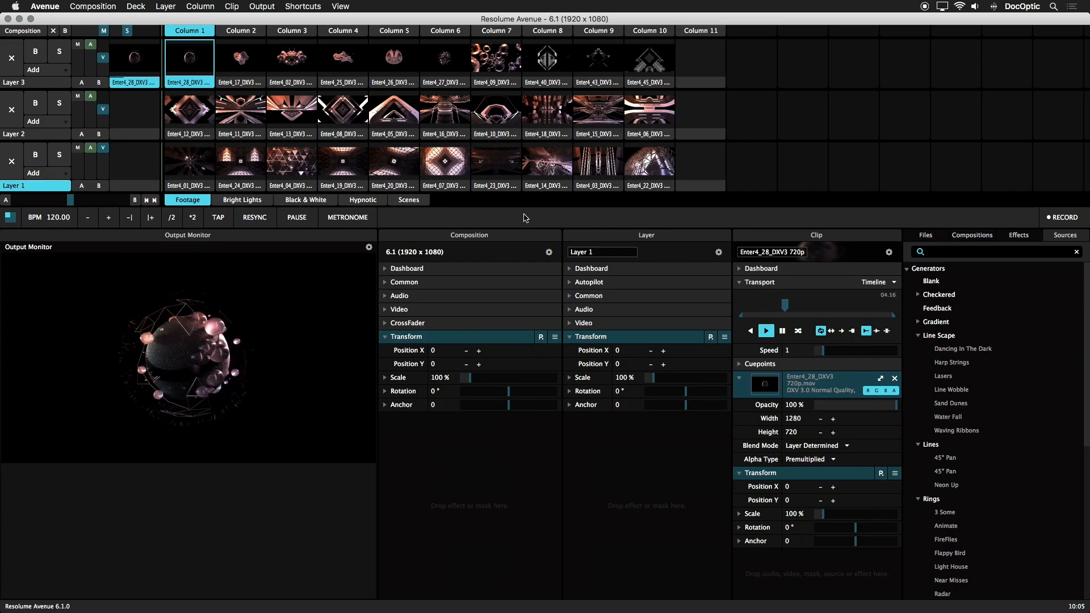
# Step: Enter keyboard shortcut editing and inspect the existing shortcuts for selecting Layer 1 and Layer 2
pyautogui.click(310, 8)
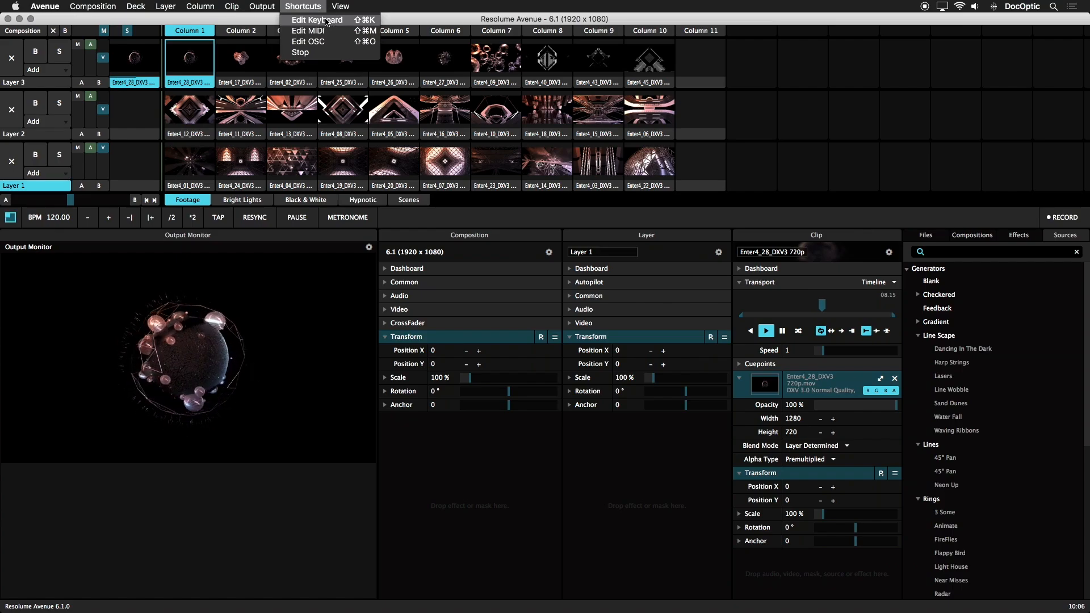
pyautogui.click(326, 21)
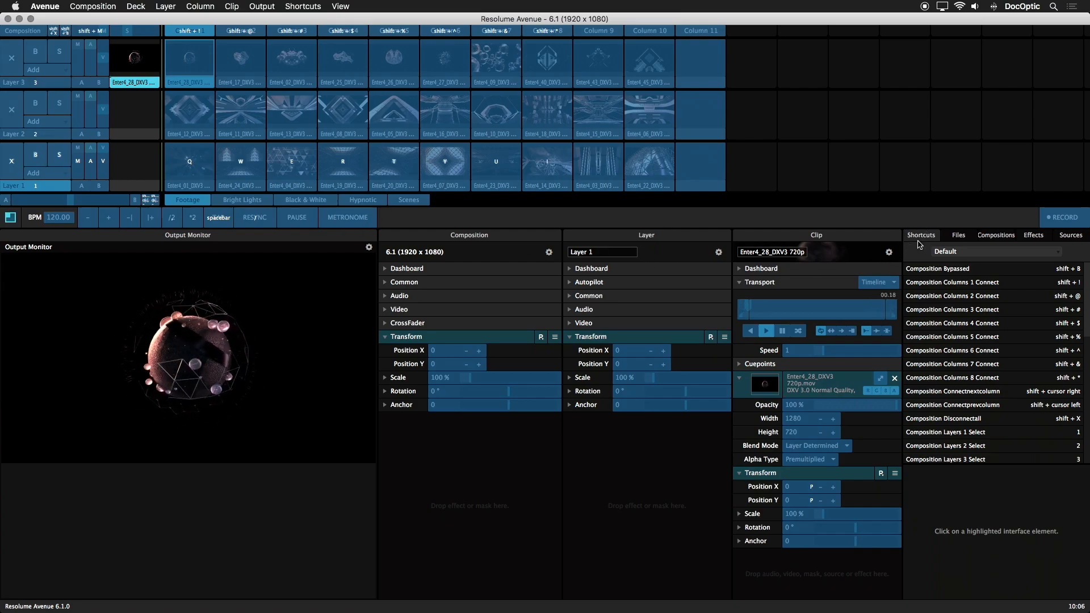
pyautogui.click(992, 434)
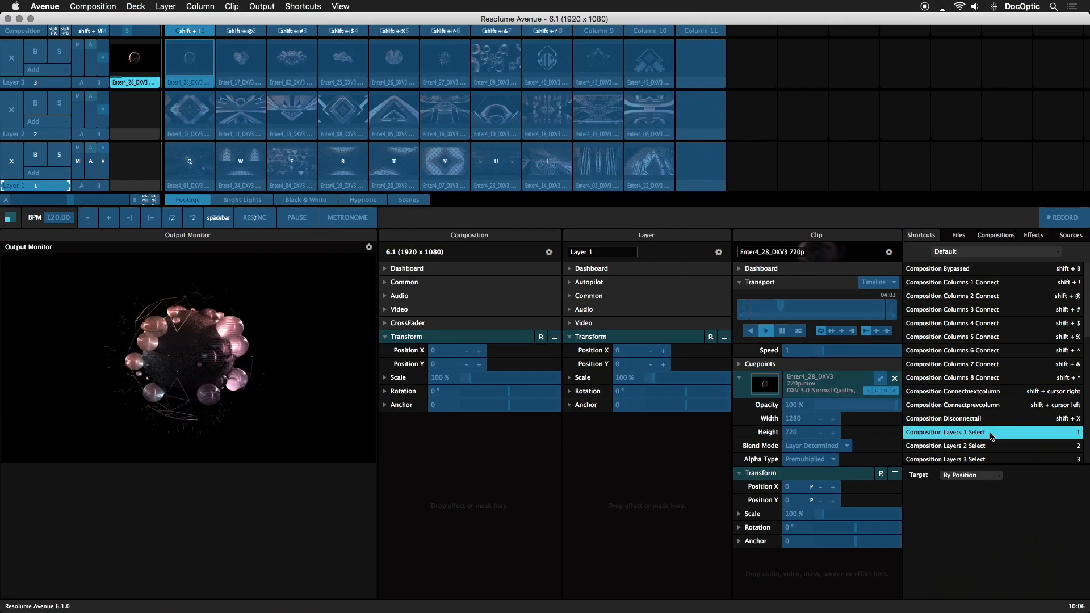
pyautogui.click(1077, 446)
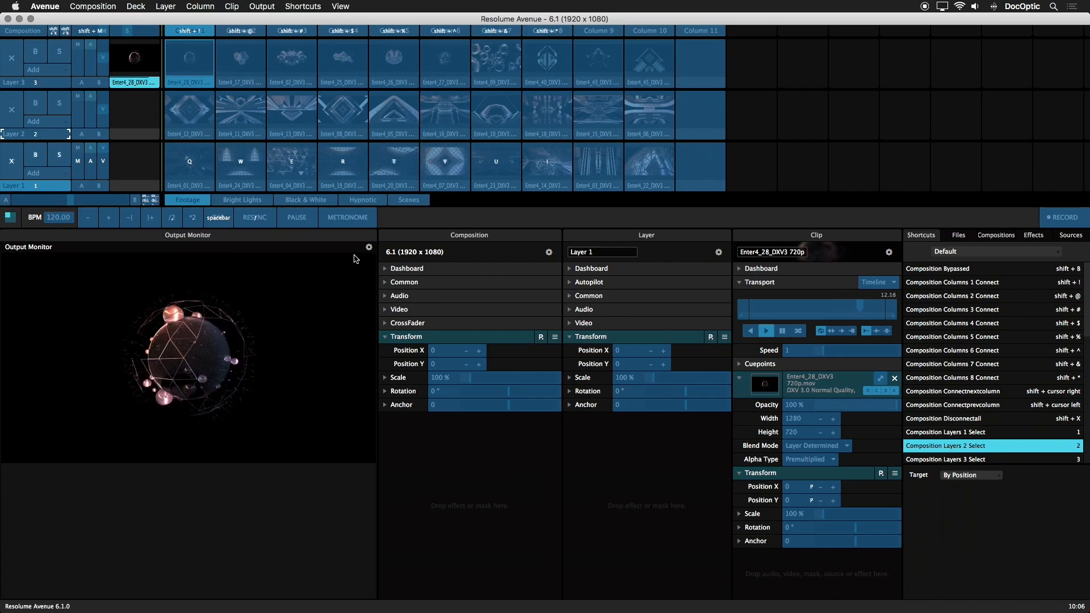
# Step: Assign the D key as the shortcut for selecting the Footage deck, then leave shortcut editing
pyautogui.click(203, 201)
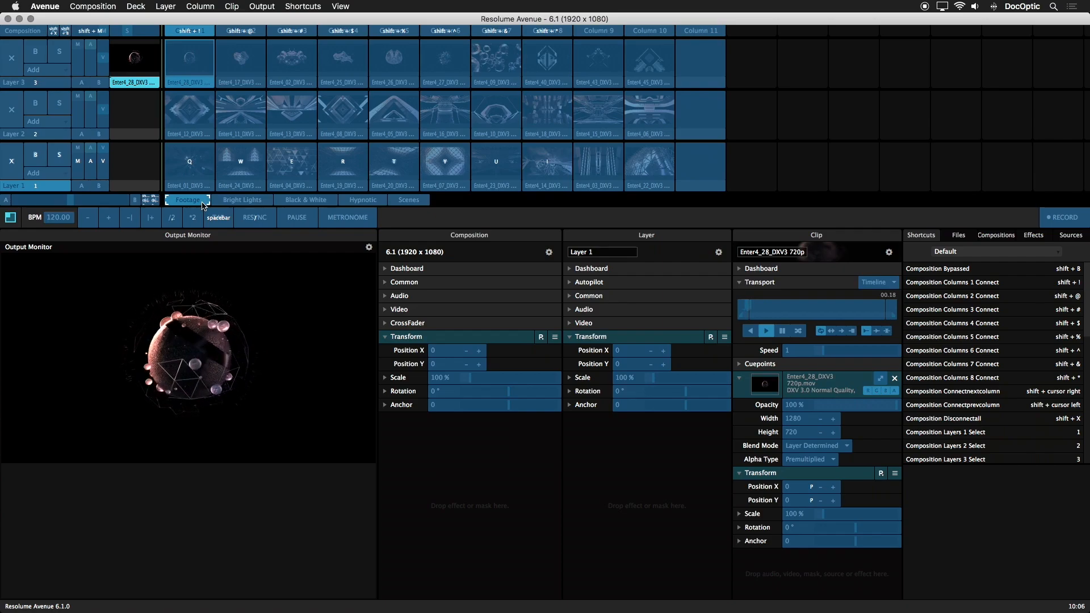
pyautogui.press('d')
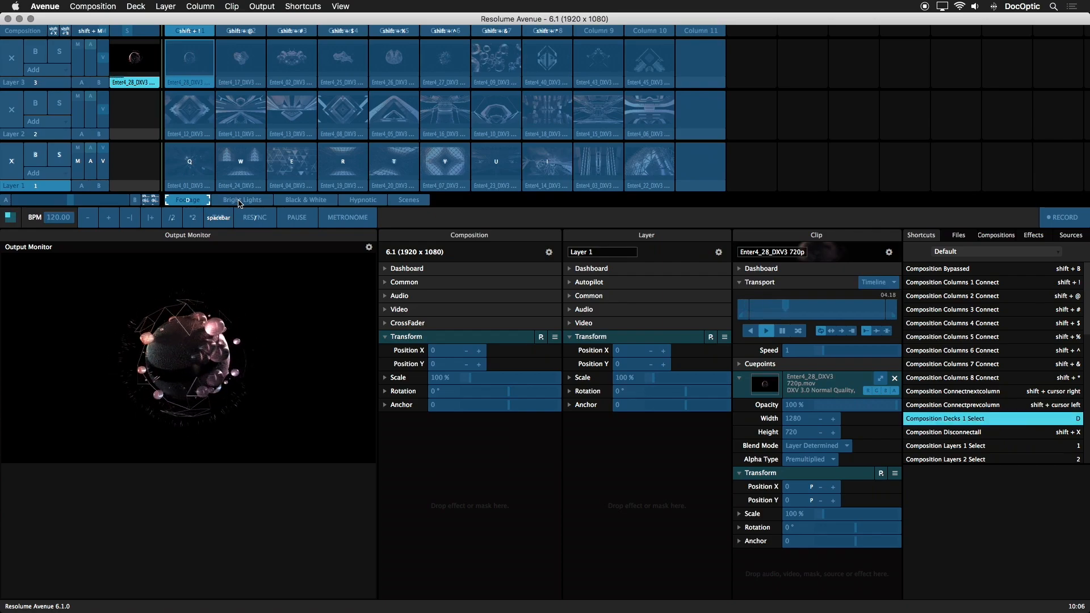
pyautogui.press('Escape')
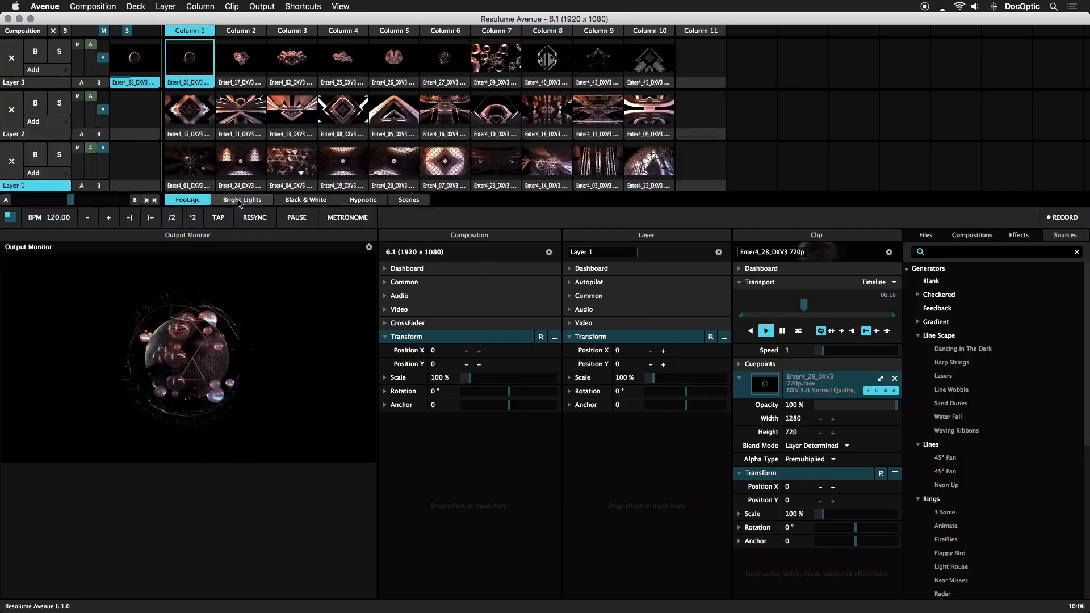
# Step: Test the D shortcut by returning to the Footage deck from the Bright Lights and Black & White decks
pyautogui.click(239, 201)
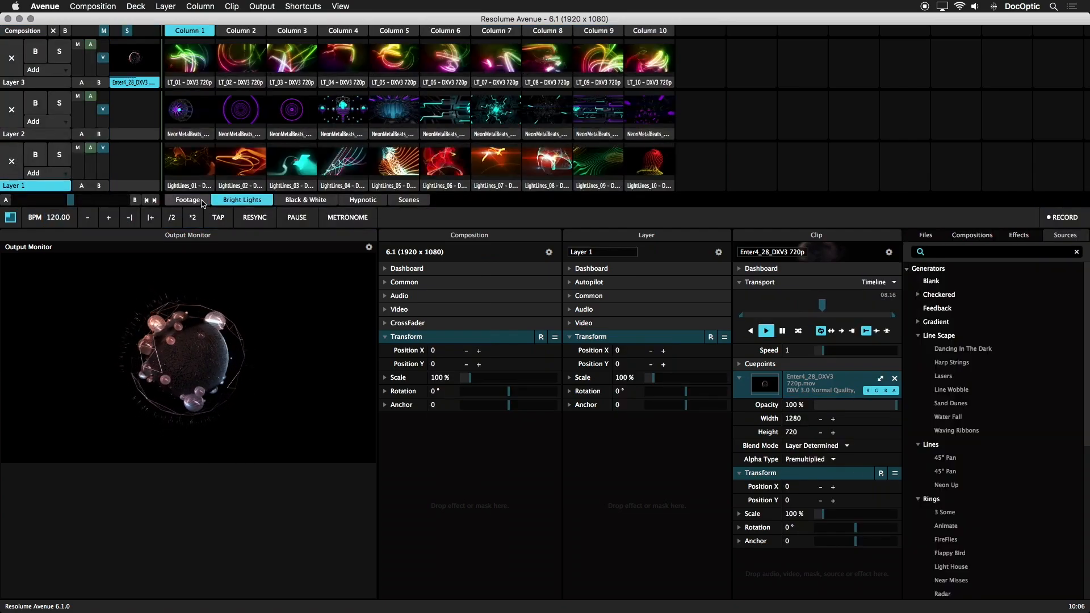
pyautogui.press('d')
pyautogui.click(312, 202)
pyautogui.press('d')
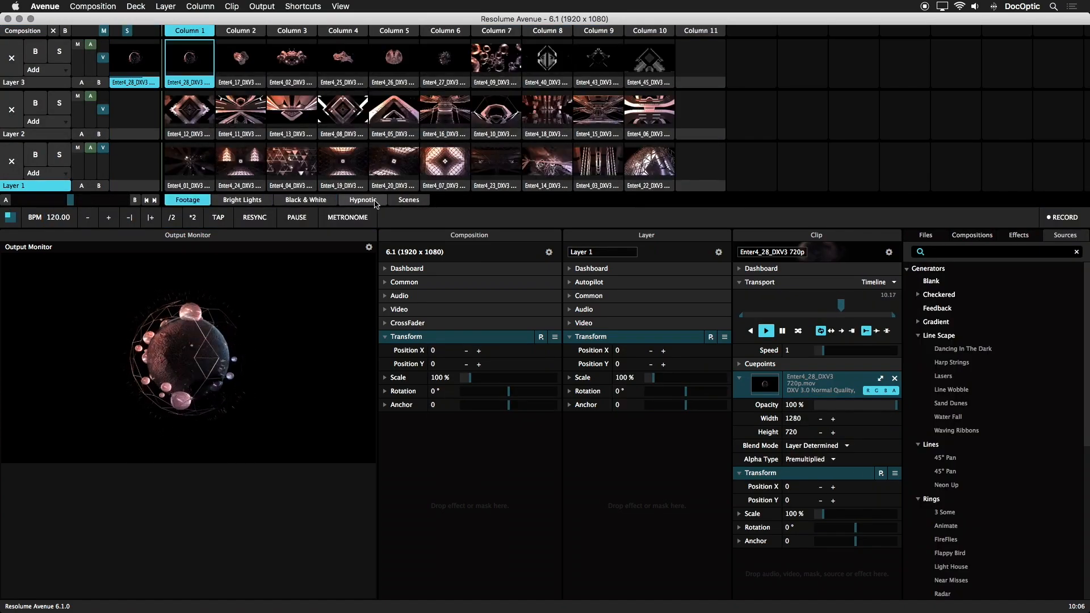
# Step: Reopen keyboard shortcut editing and assign the Z key to the first clip of Layer 3
pyautogui.click(300, 8)
pyautogui.click(313, 18)
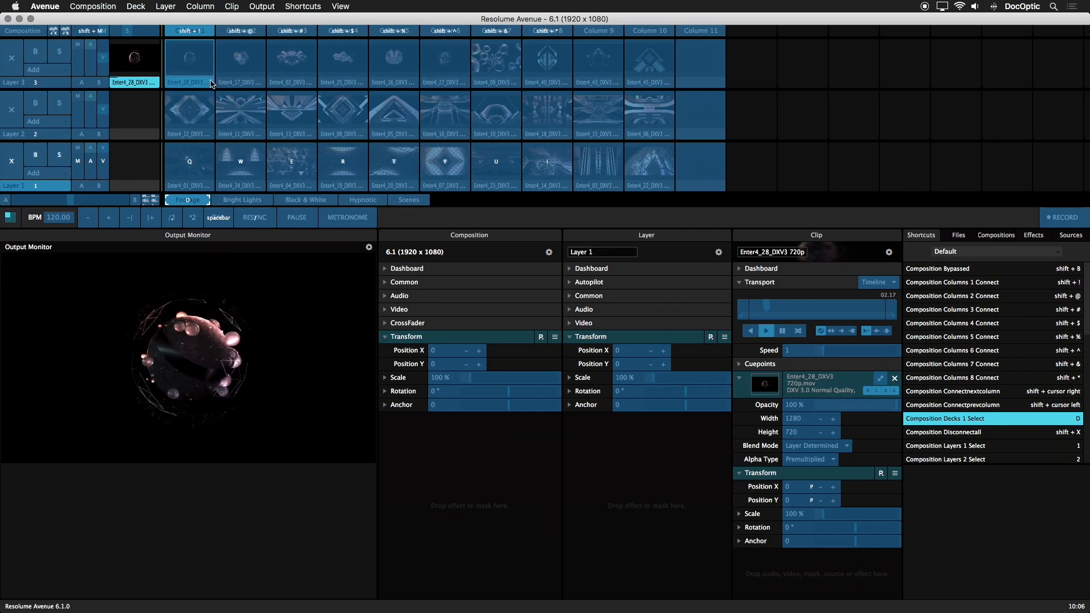
pyautogui.click(203, 66)
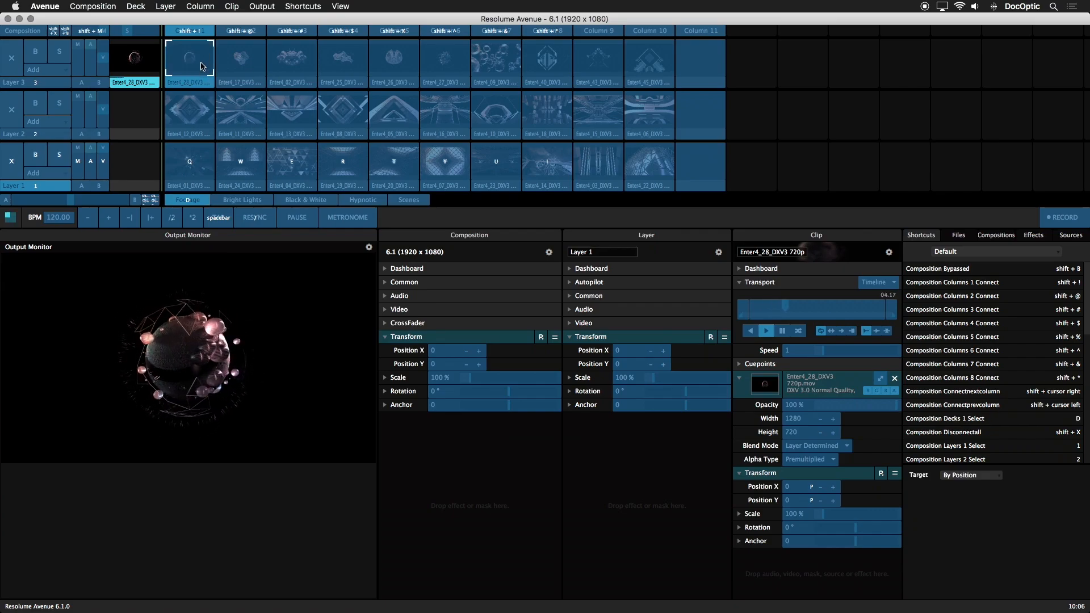
pyautogui.press('z')
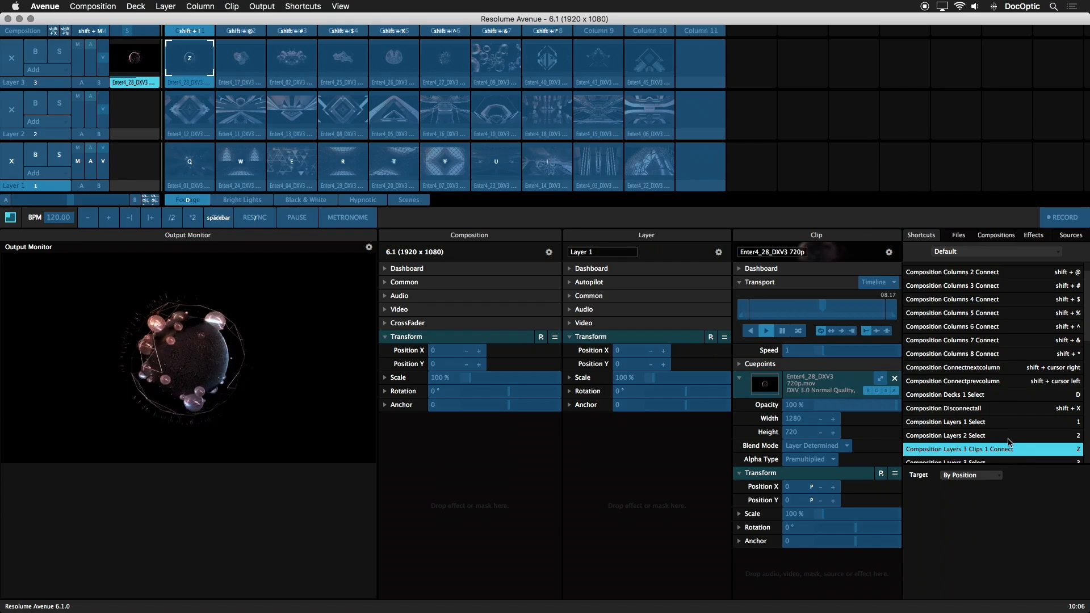
# Step: Review the target options of the Z shortcut, keep By Position, and leave shortcut editing
pyautogui.scroll(-2, 1009, 440)
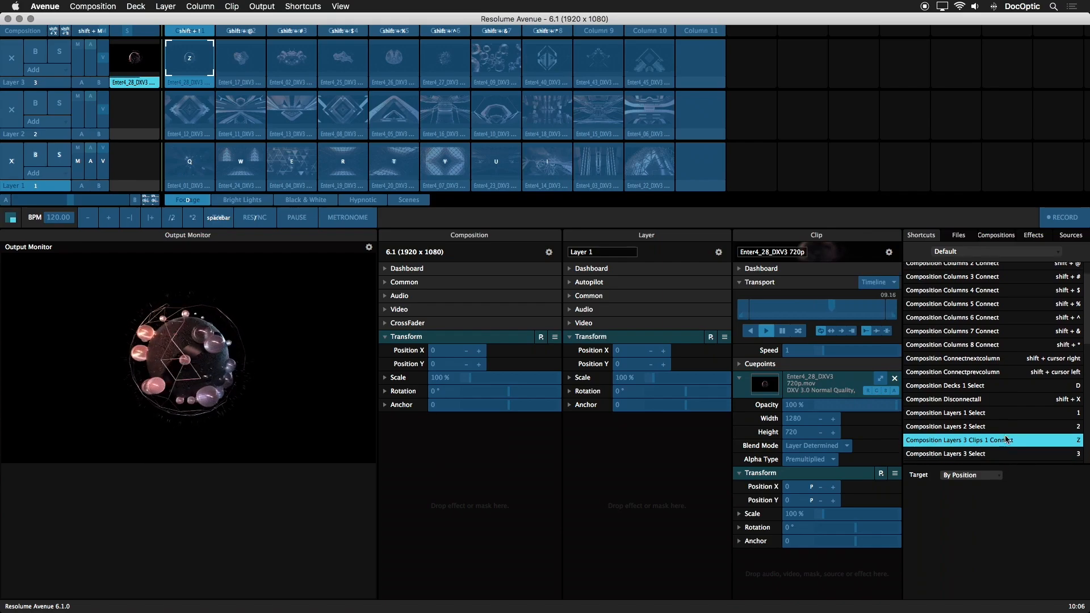
pyautogui.click(999, 477)
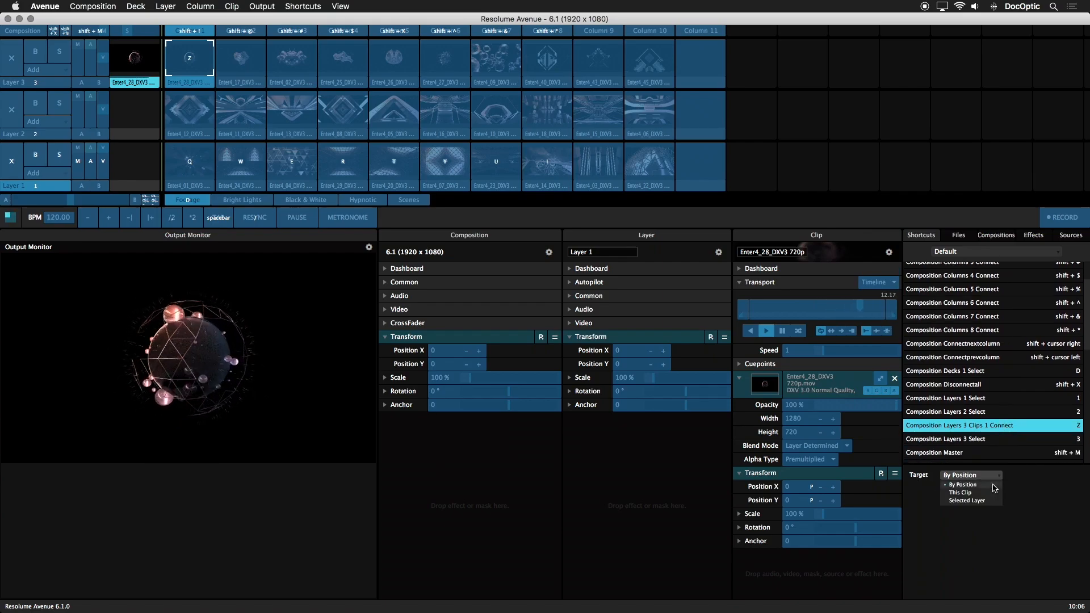
pyautogui.click(997, 477)
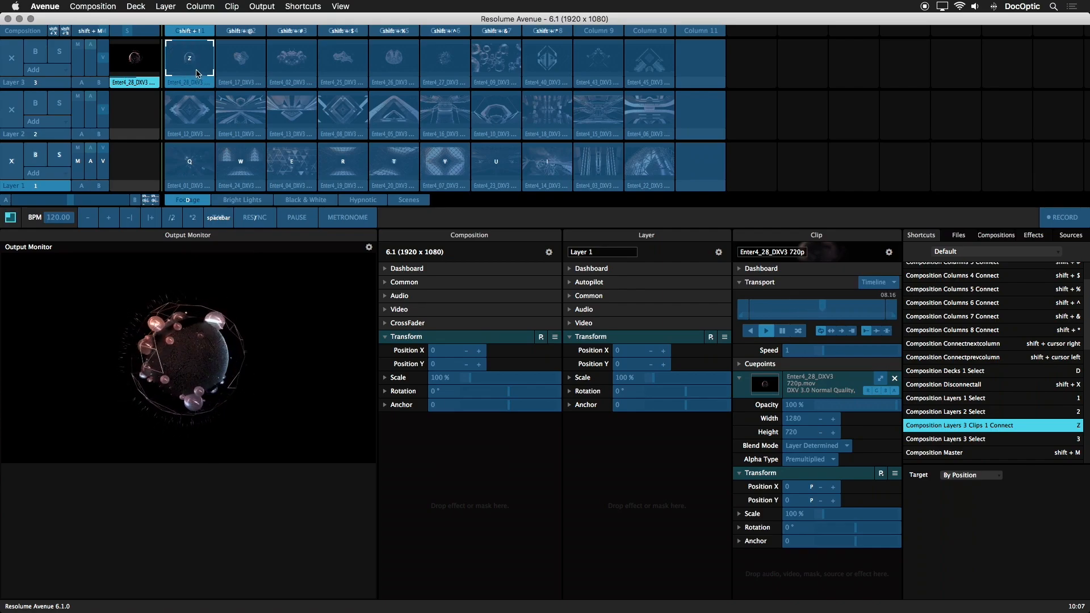
pyautogui.press('super+k')
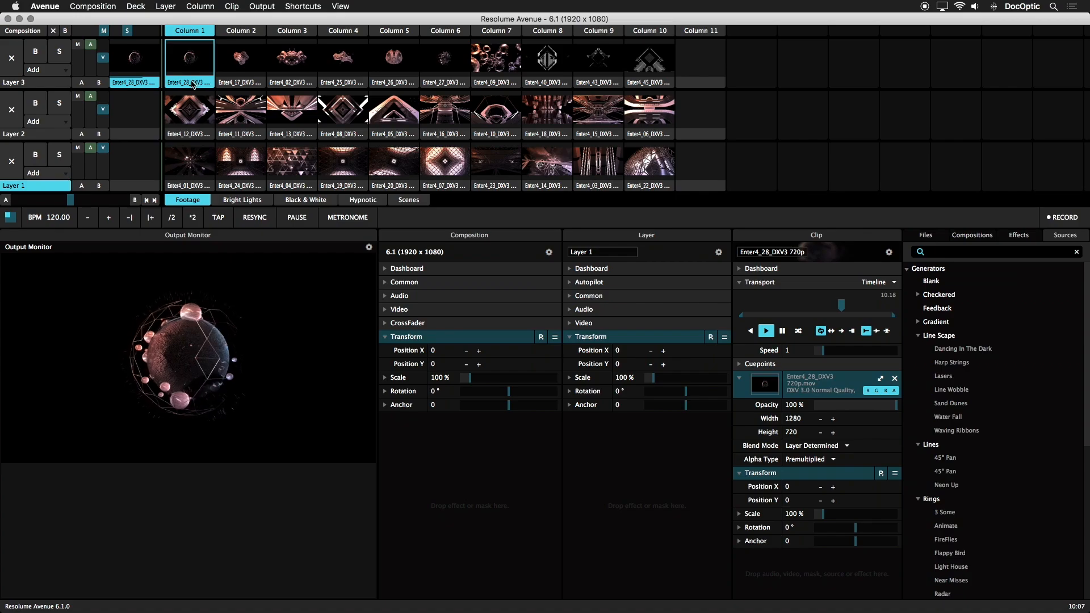
# Step: Move the Enter4_28 clip to column 2 of Layer 3 and trigger the clip in column 1 with its shortcut
pyautogui.moveTo(192, 84); pyautogui.dragTo(243, 82)
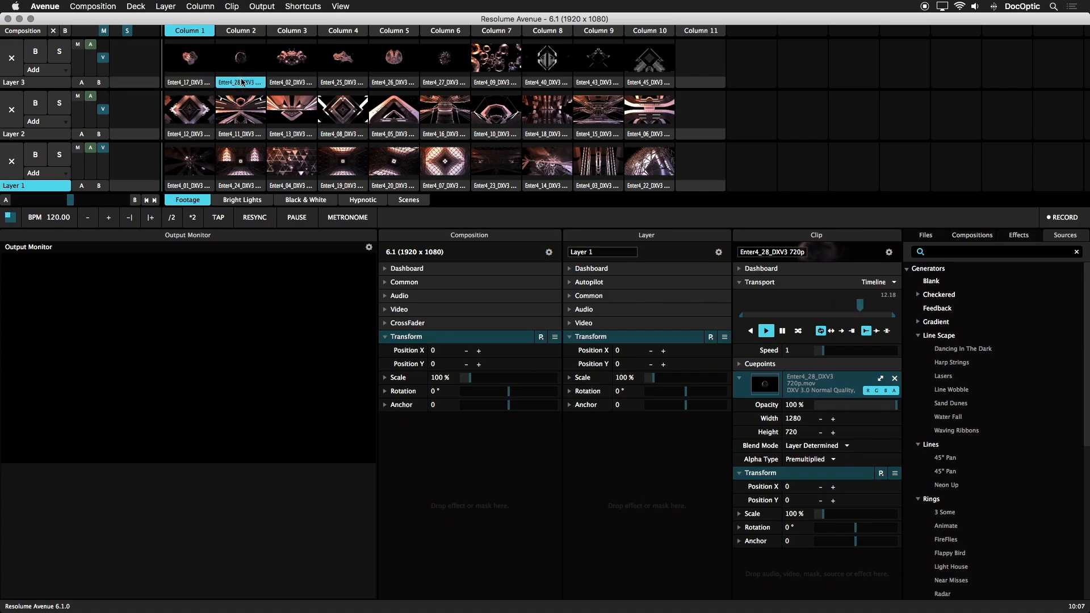
pyautogui.press('a')
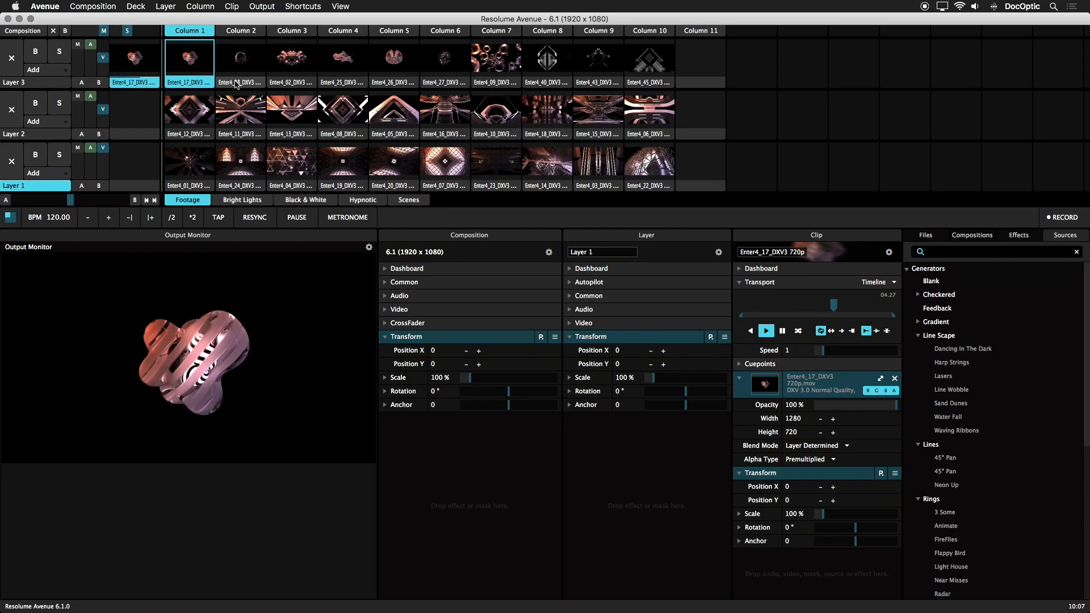
# Step: Change the target of the Z shortcut on the Enter4_17 clip to This Clip and leave shortcut editing
pyautogui.click(302, 6)
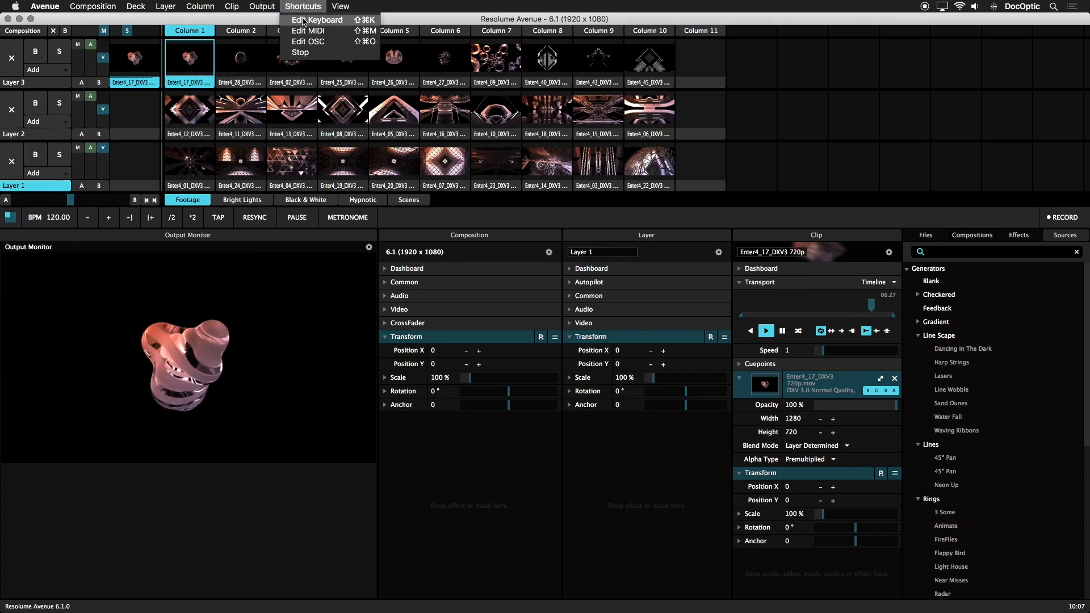
pyautogui.click(303, 21)
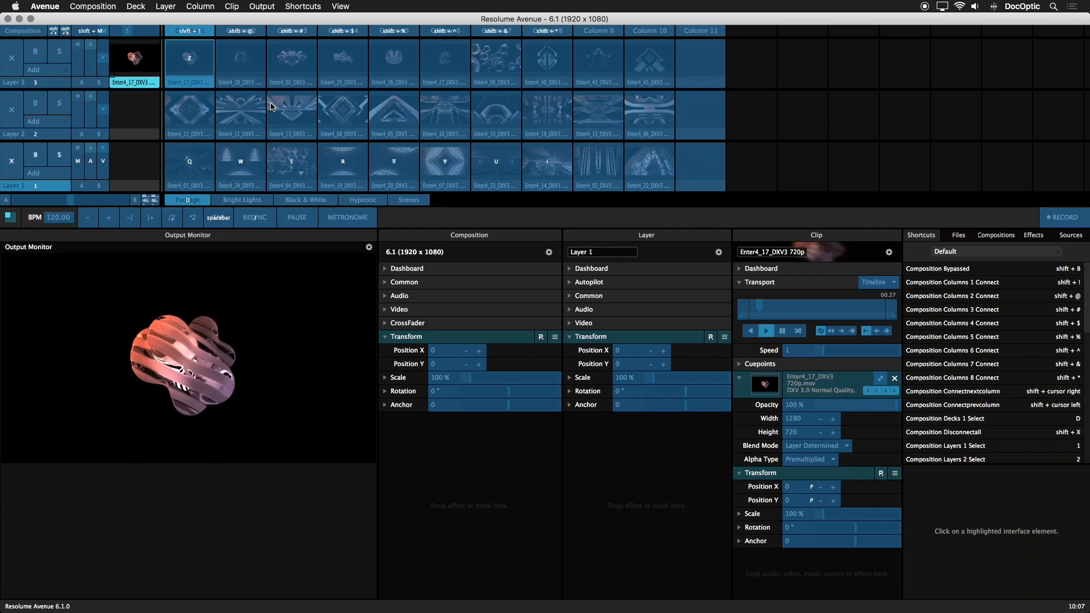
pyautogui.click(189, 57)
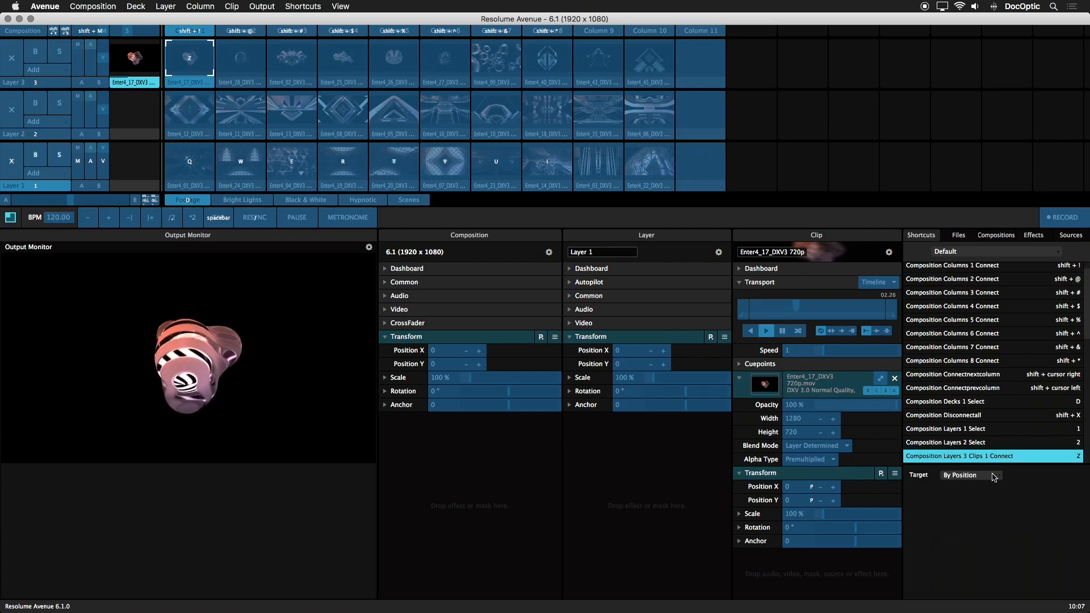
pyautogui.click(994, 477)
pyautogui.click(979, 495)
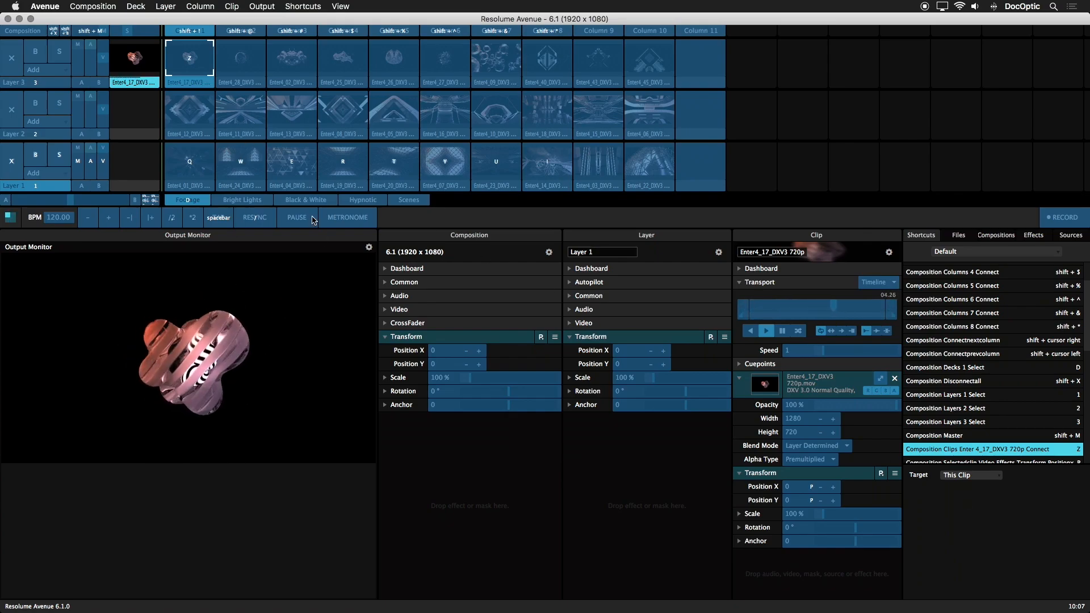
pyautogui.press('Escape')
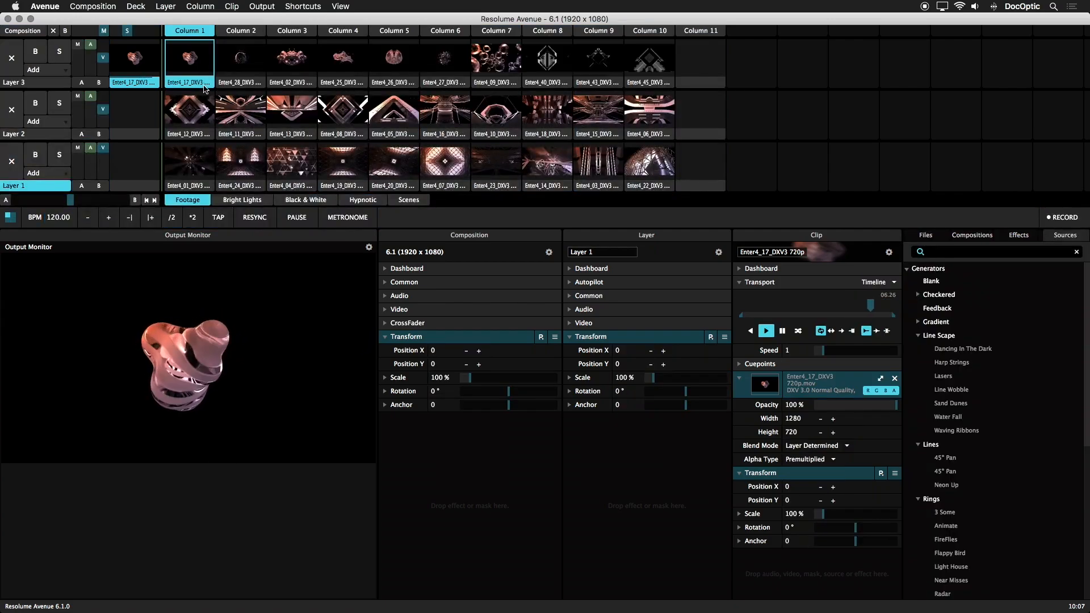
# Step: Move the Enter4_17 clip in Layer 3 to column 2 and on to column 3, then trigger it
pyautogui.moveTo(196, 82); pyautogui.dragTo(249, 75)
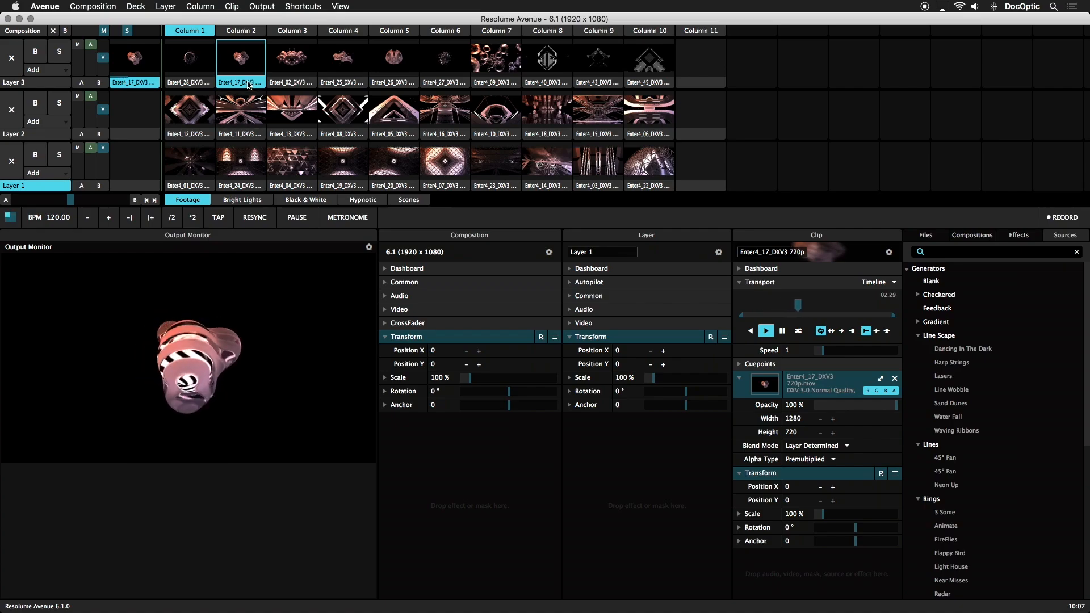
pyautogui.moveTo(249, 84); pyautogui.dragTo(304, 82)
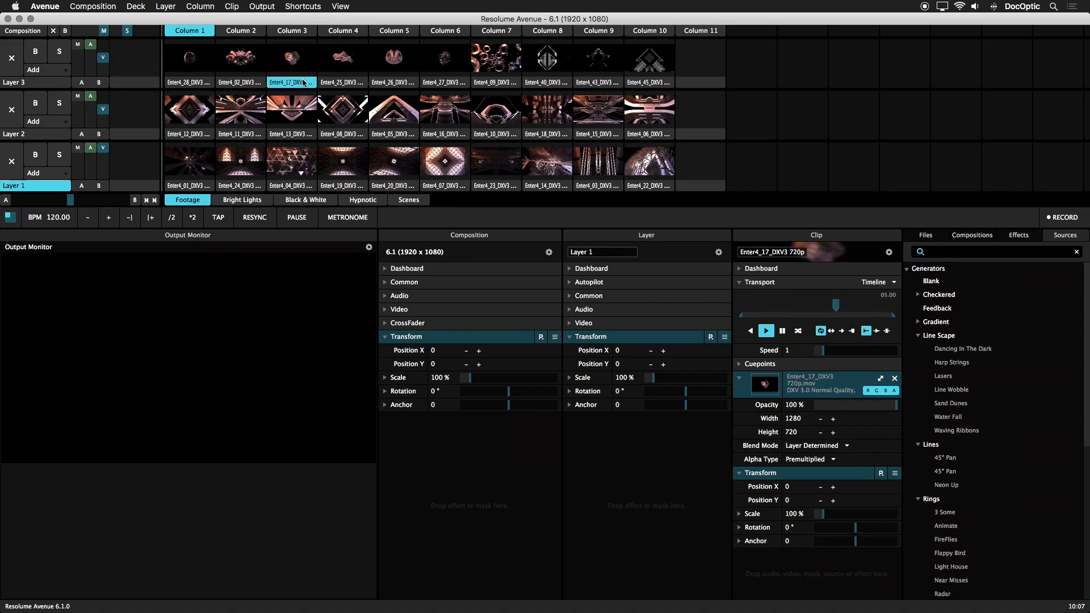
pyautogui.click(304, 82)
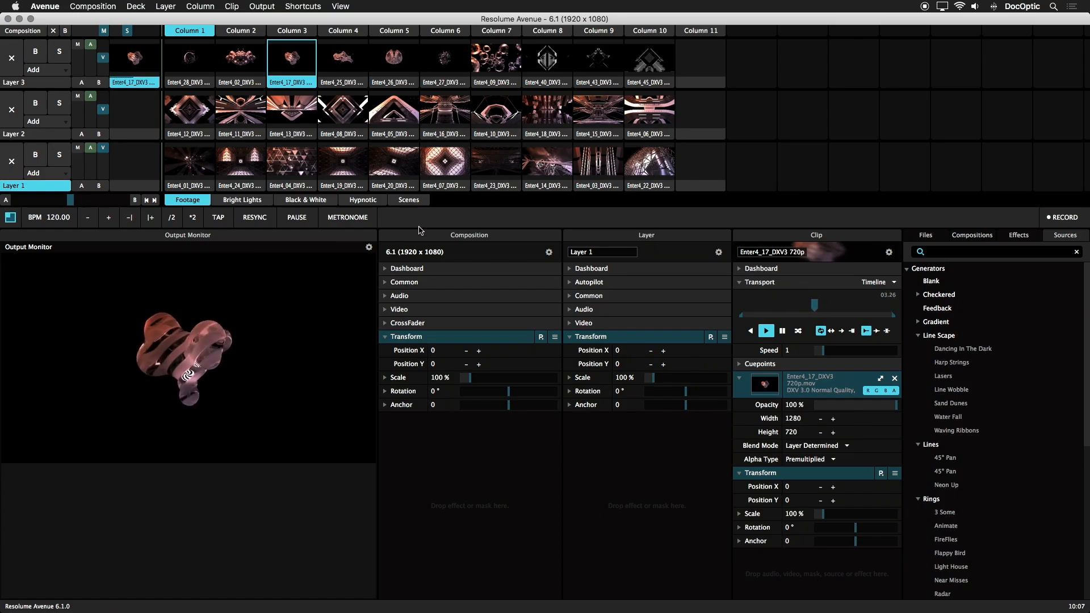
# Step: Inspect the keyboard shortcuts and targets of the Enter4_17 clip and the first four Layer 1 clips
pyautogui.press('super+k')
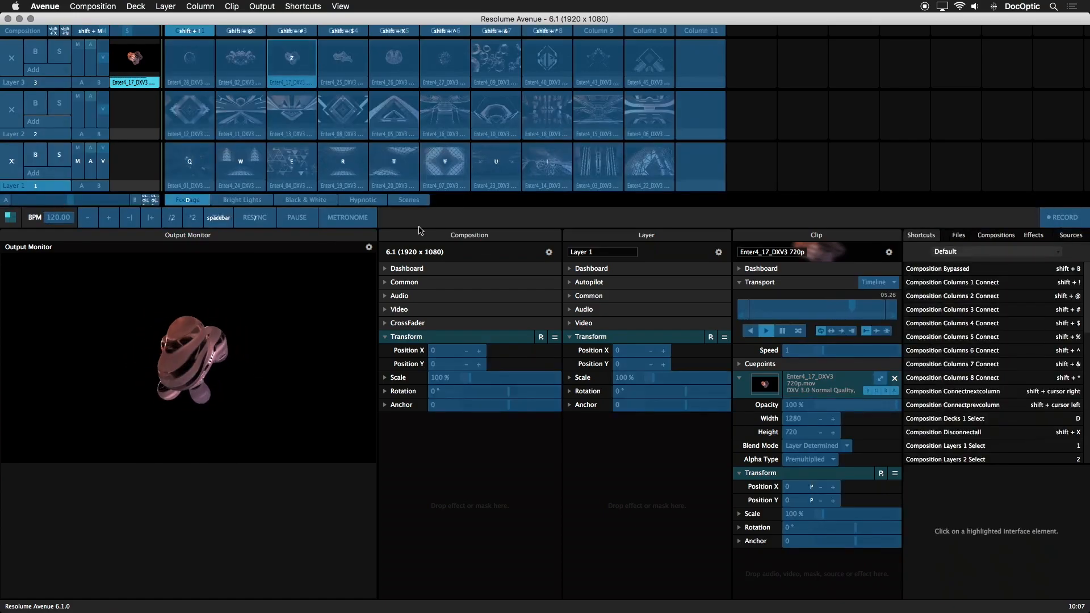
pyautogui.click(297, 60)
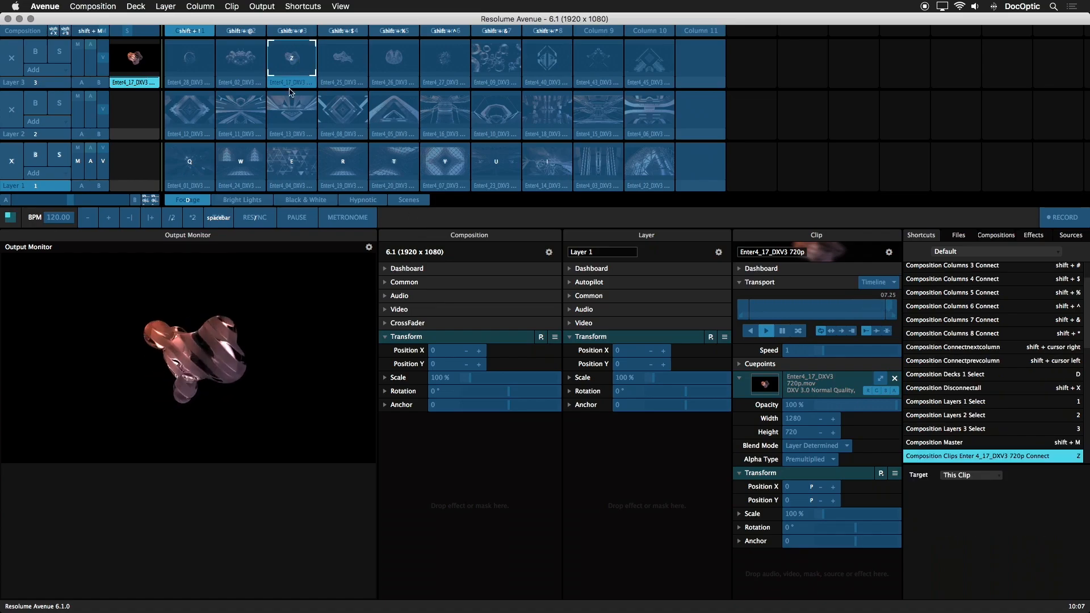
pyautogui.click(197, 168)
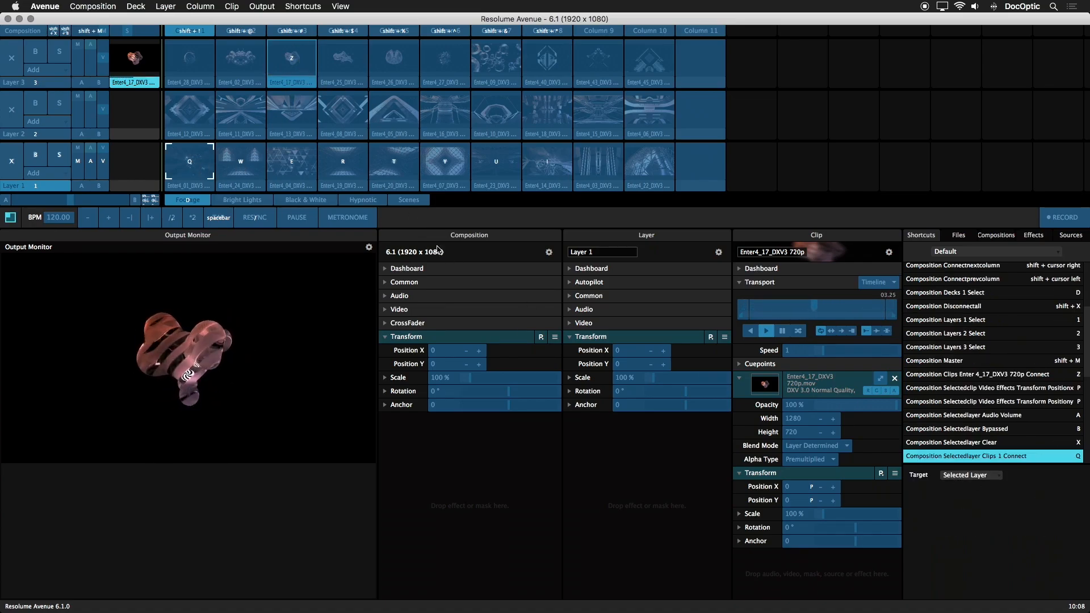
pyautogui.click(241, 163)
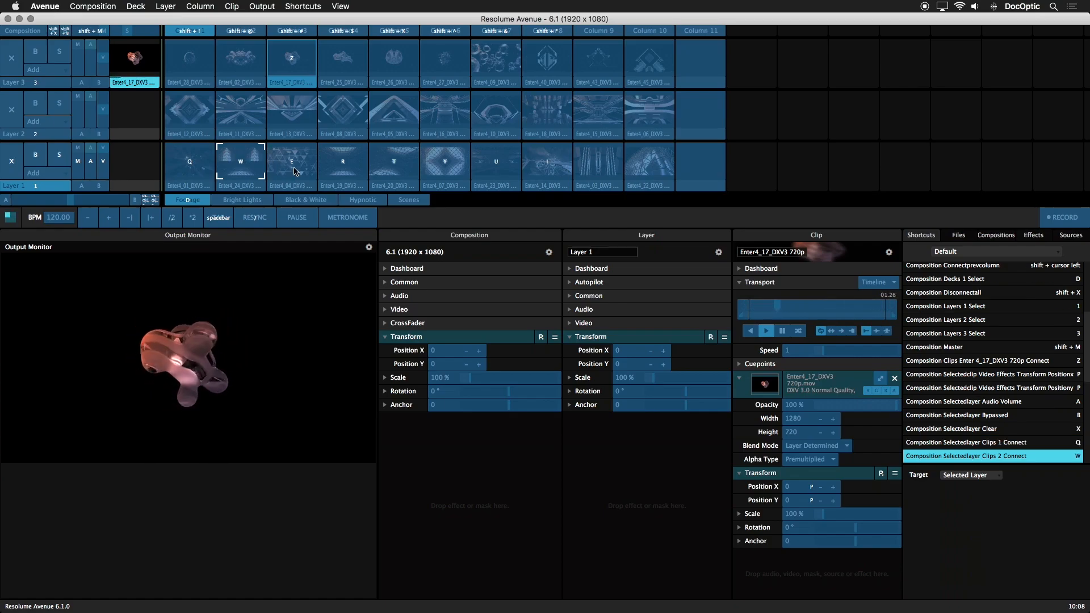
pyautogui.click(294, 172)
pyautogui.click(342, 167)
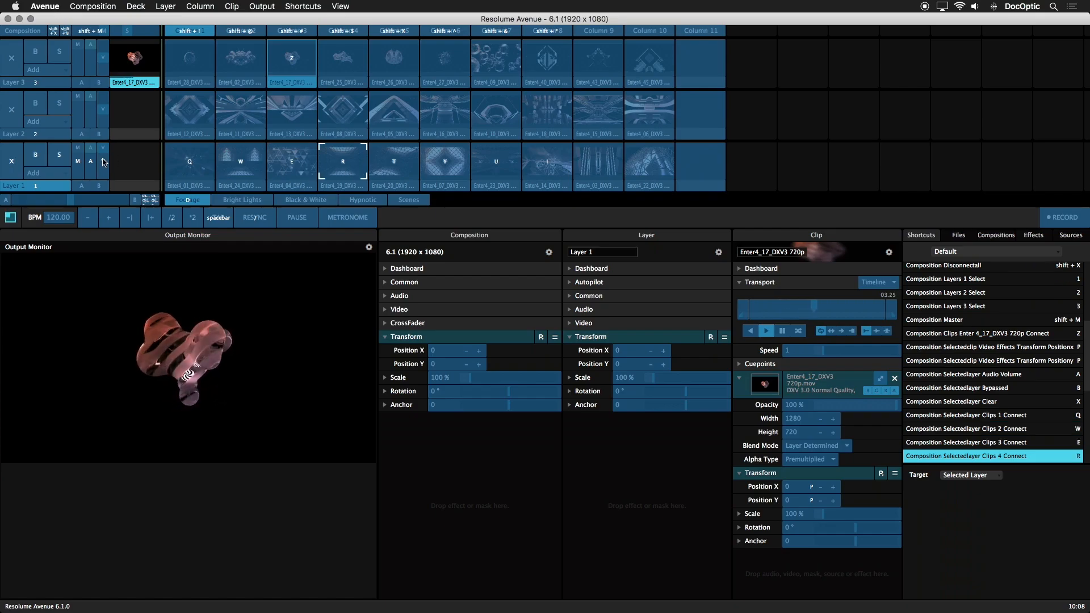
# Step: Inspect the shortcuts for clearing, bypassing and soloing the selected layer, then leave shortcut editing
pyautogui.click(14, 153)
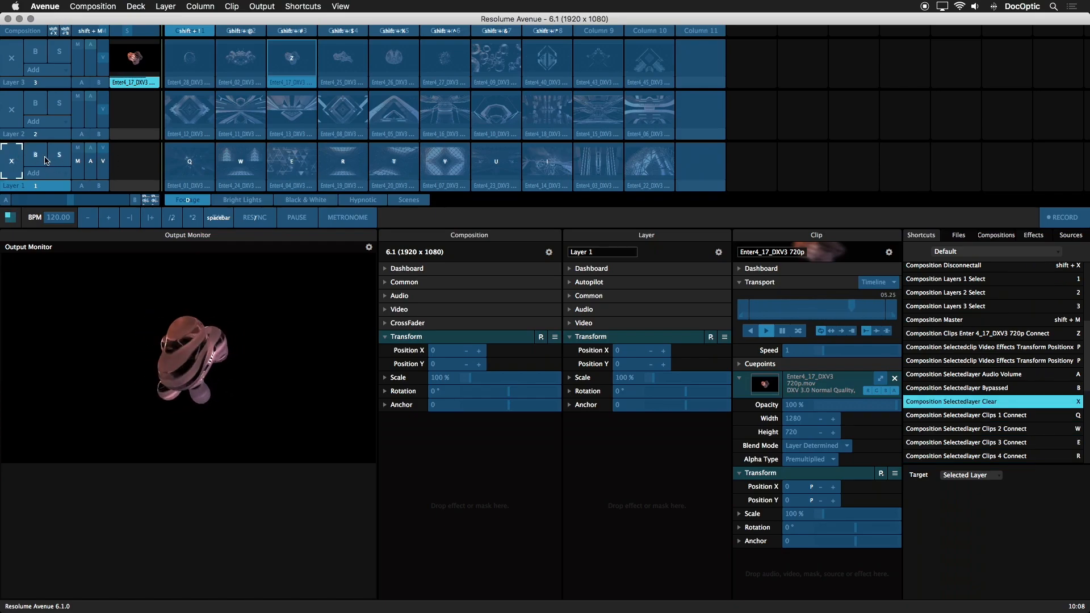
pyautogui.click(40, 156)
pyautogui.click(56, 156)
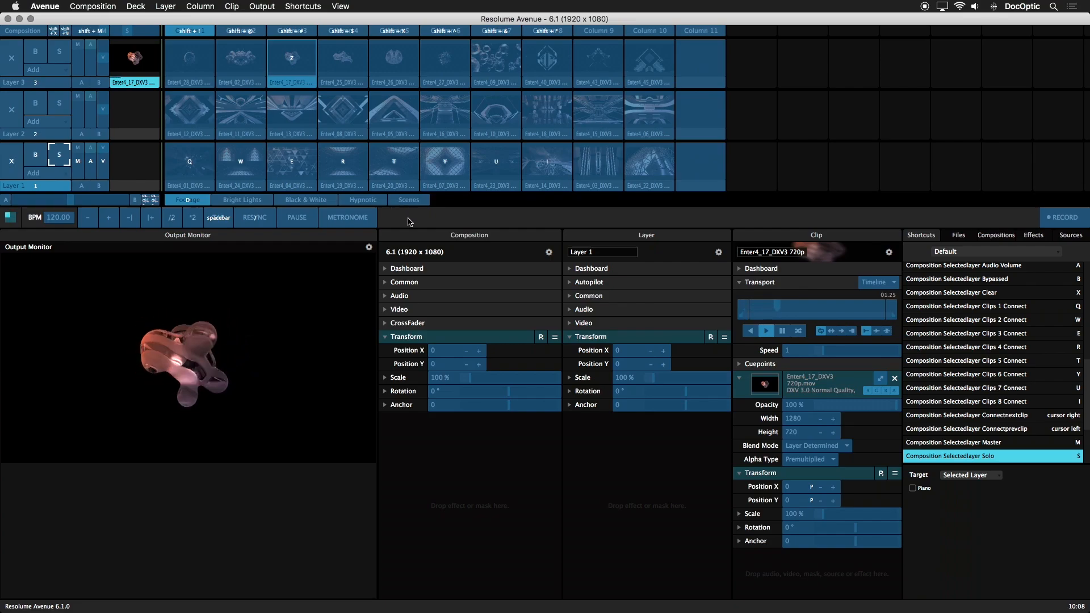
pyautogui.press('super+k')
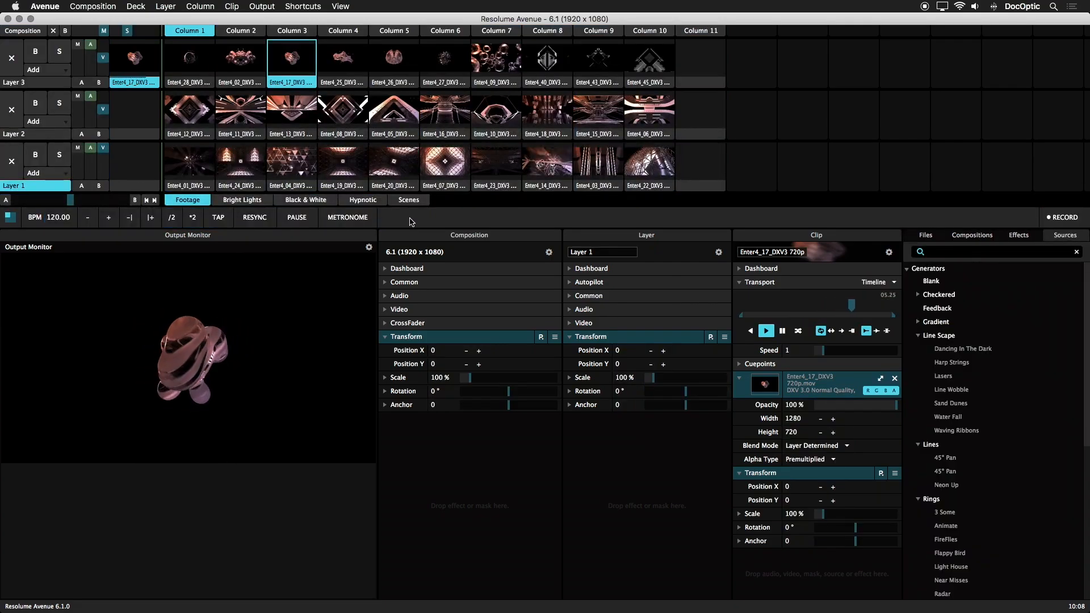
# Step: Clear the playing clip from Layer 3
pyautogui.click(187, 179)
pyautogui.click(11, 57)
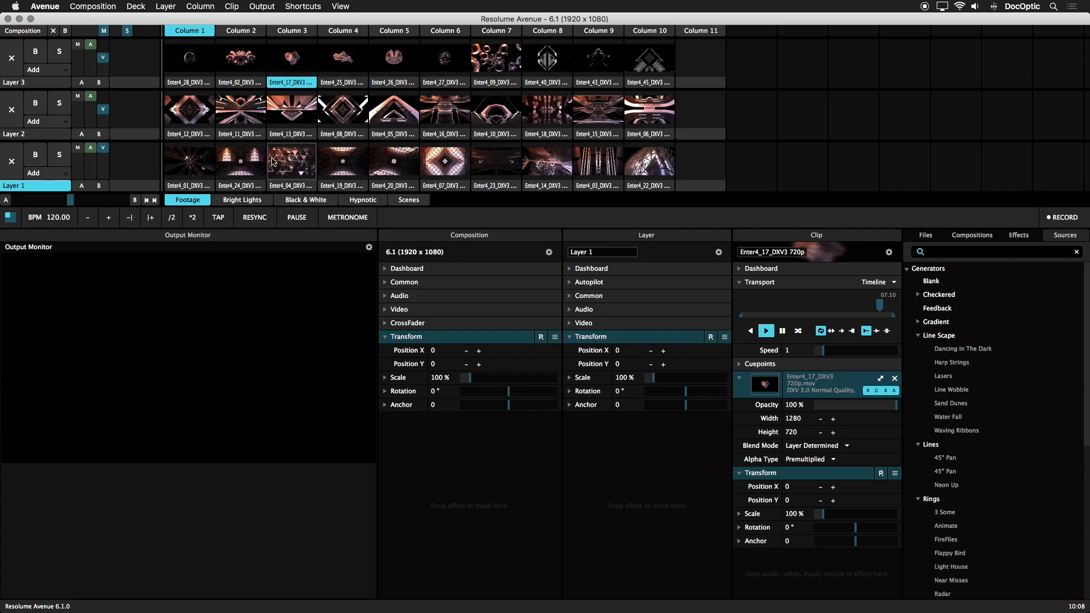
# Step: Trigger Layer 1 clips in columns 2 to 5, return to columns 1 and 2 using the clip shortcuts, and clear the layer
pyautogui.press('x')
pyautogui.press('c')
pyautogui.press('v')
pyautogui.press('b')
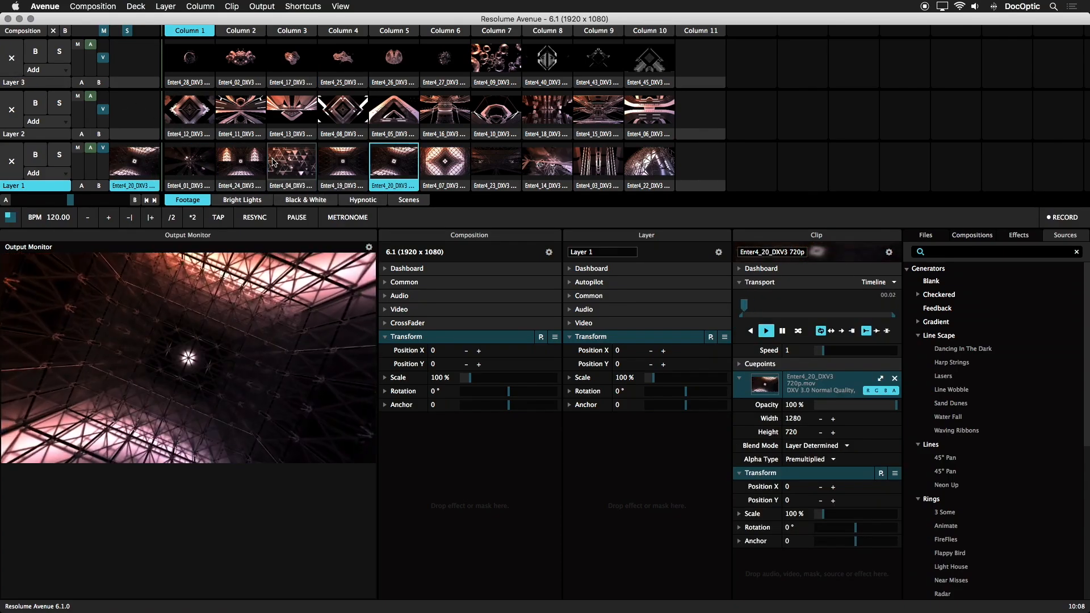
pyautogui.press('z')
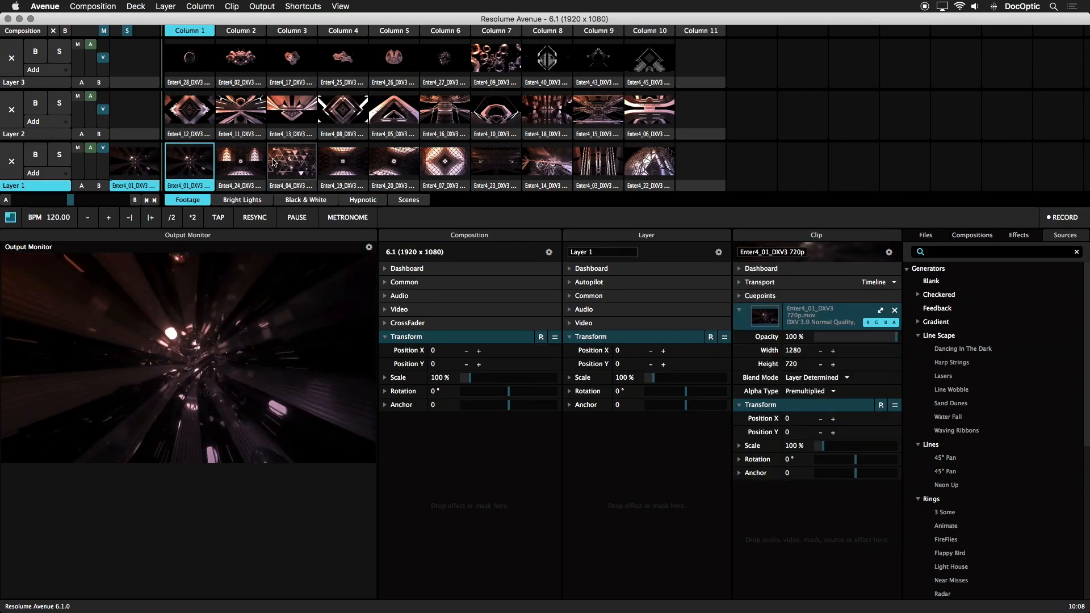
pyautogui.press('x')
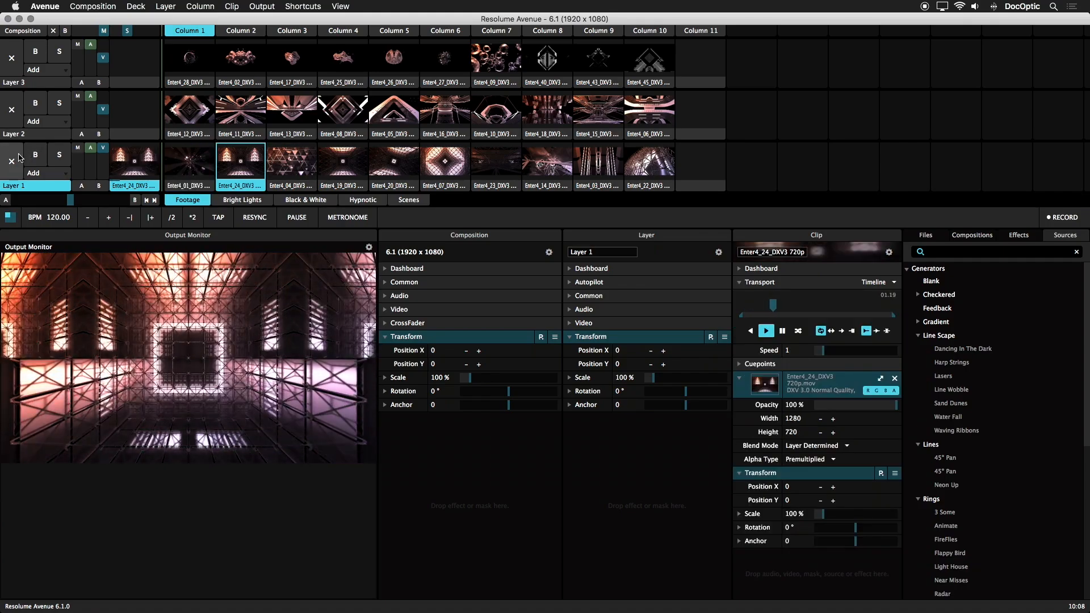
pyautogui.click(12, 162)
# Step: Select Layer 2, trigger its clips from column 1 through column 5 with the same clip shortcuts, and clear the layer
pyautogui.click(26, 132)
pyautogui.press('z')
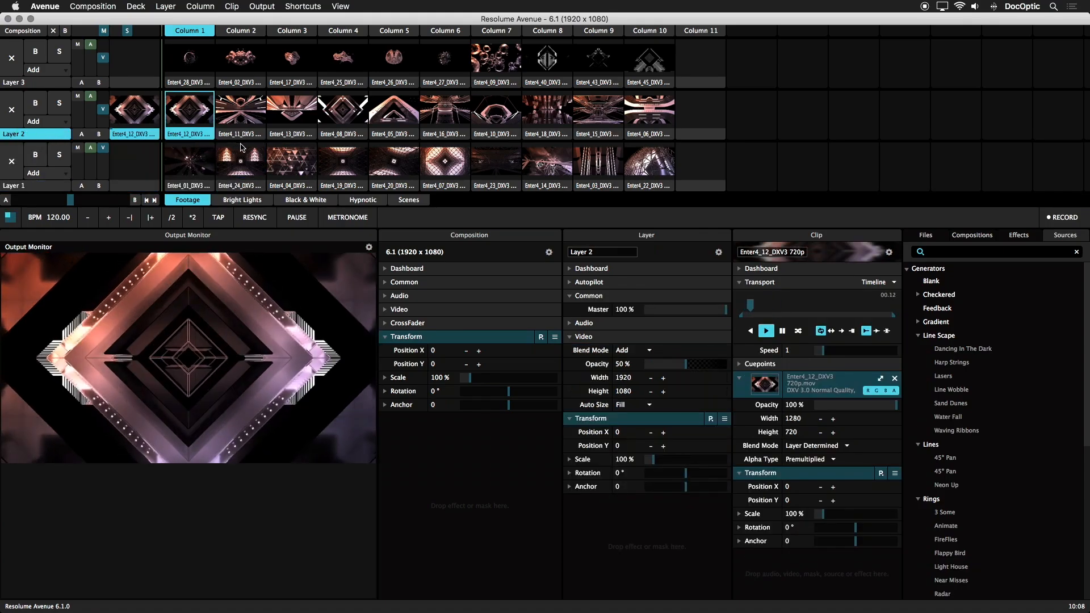
pyautogui.press('x')
pyautogui.press('x')
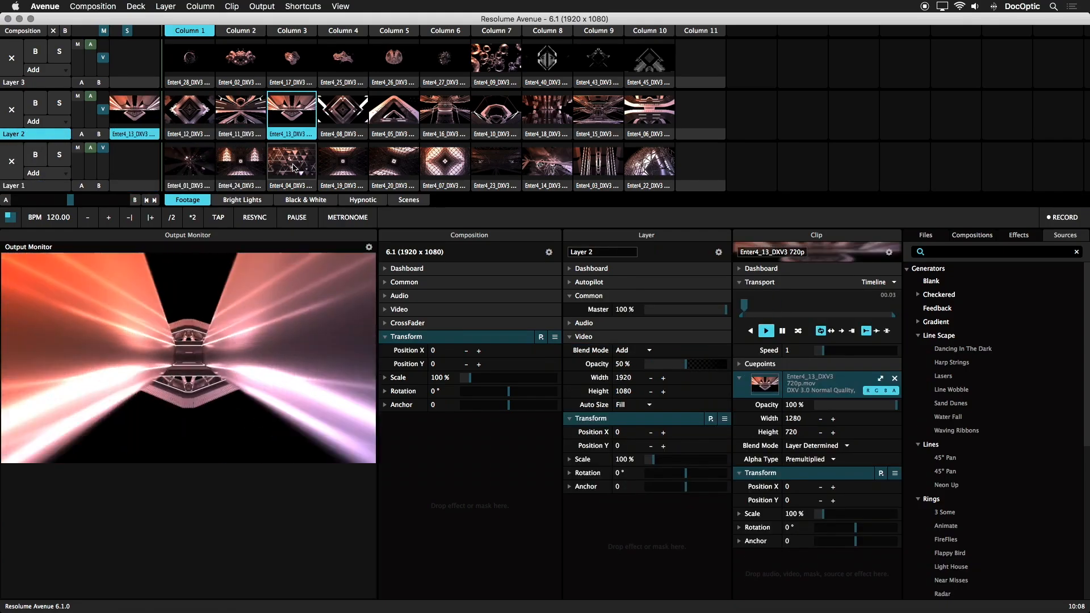
pyautogui.press('x')
pyautogui.press('x')
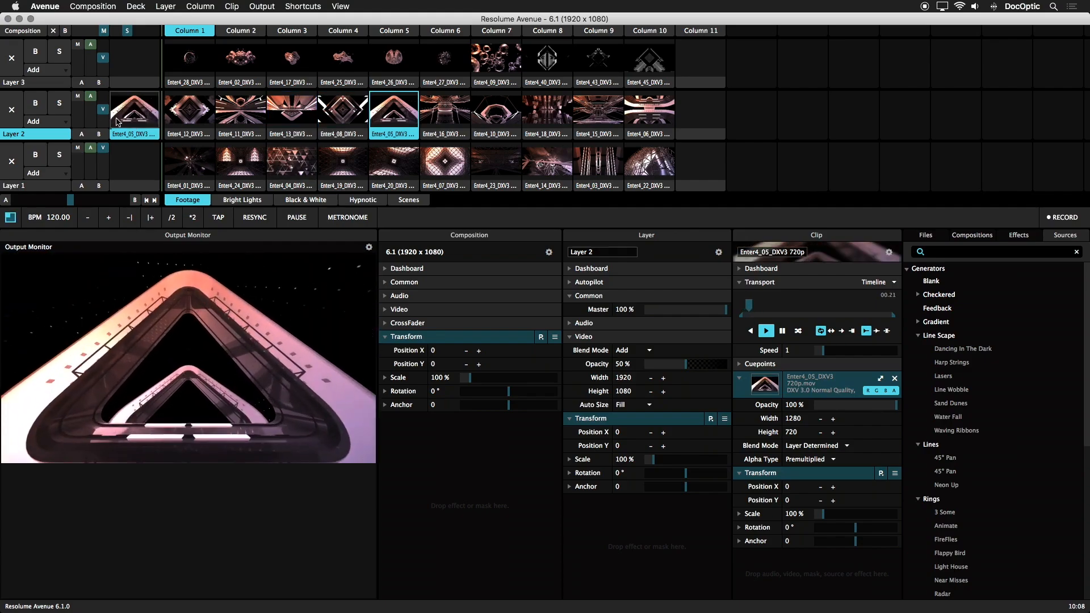
pyautogui.click(12, 110)
# Step: Select Layer 3 and trigger its clips one after another with the clip shortcuts, ending on Enter4_26 in column 5
pyautogui.click(25, 82)
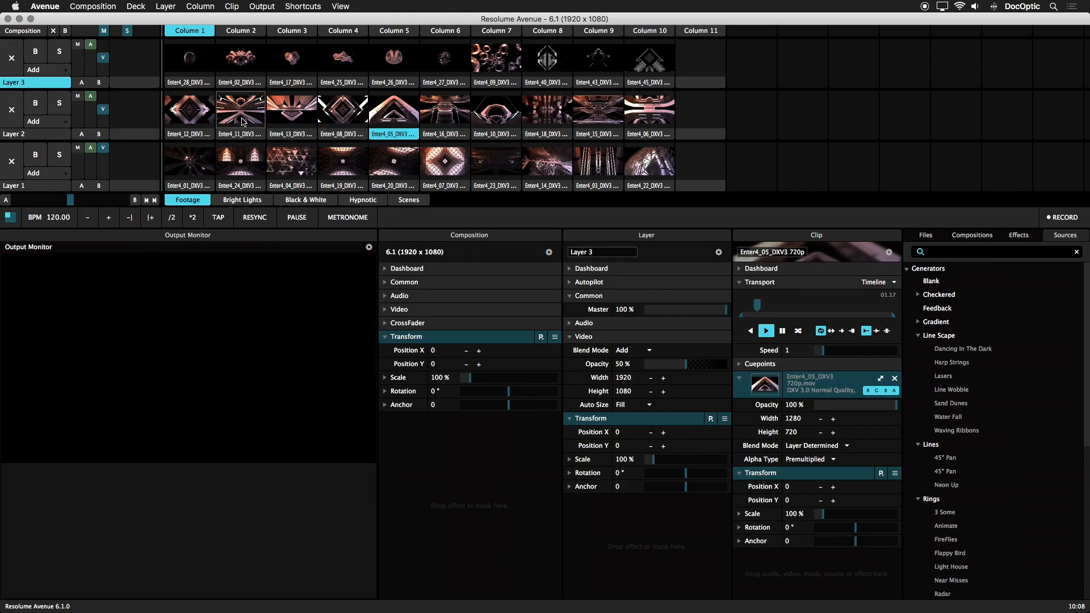
pyautogui.press('x')
pyautogui.press('x')
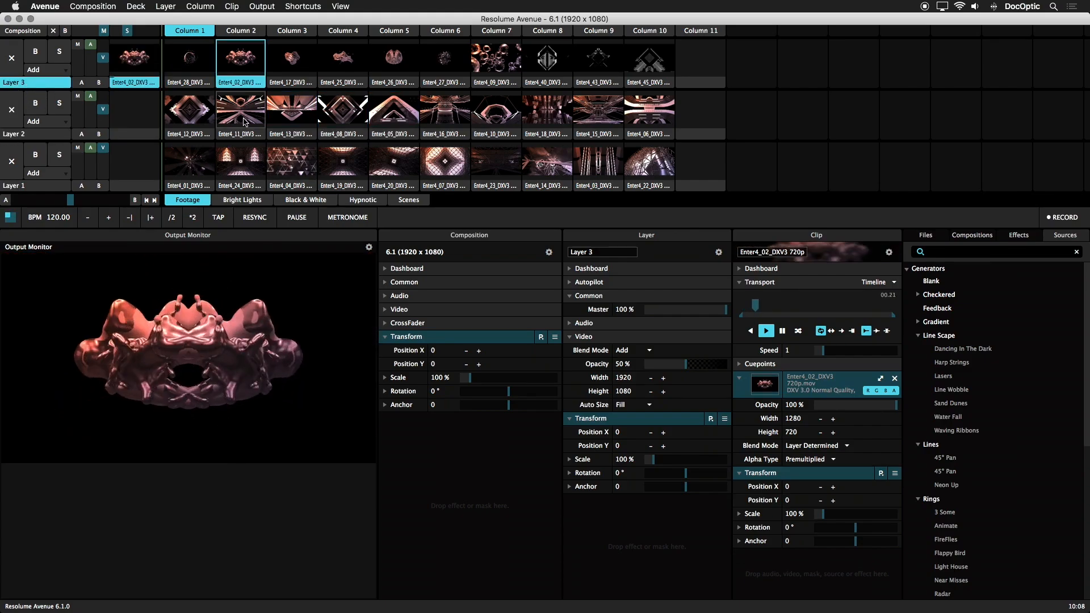
pyautogui.press('x')
pyautogui.press('x')
pyautogui.press('x')
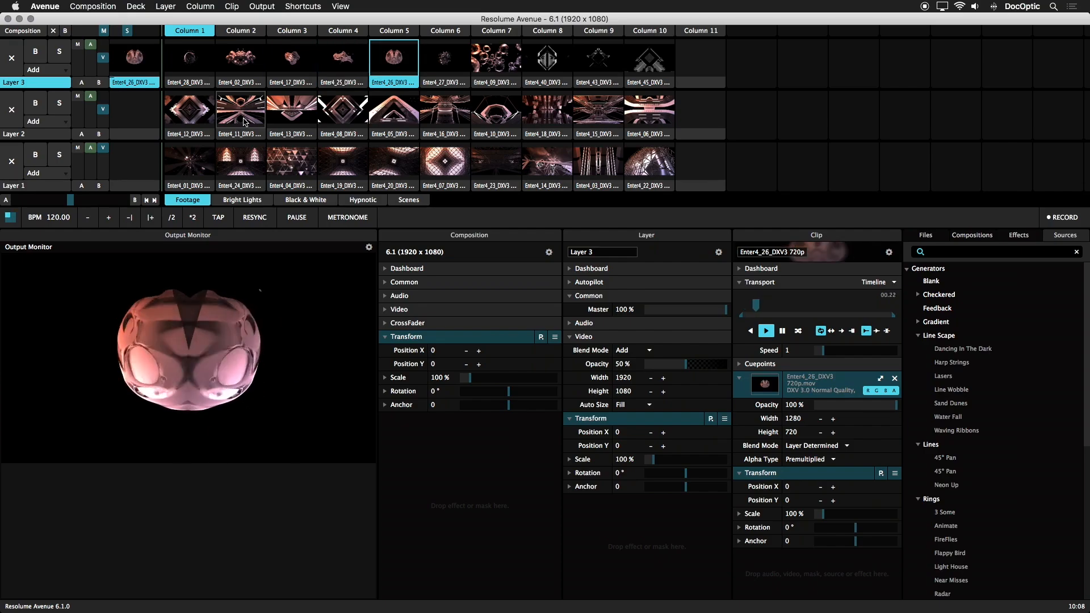
# Step: Enter keyboard shortcut editing and inspect the shortcuts and targets of Layer 3's column 8 clip, master fader and clear control
pyautogui.click(303, 7)
pyautogui.click(311, 21)
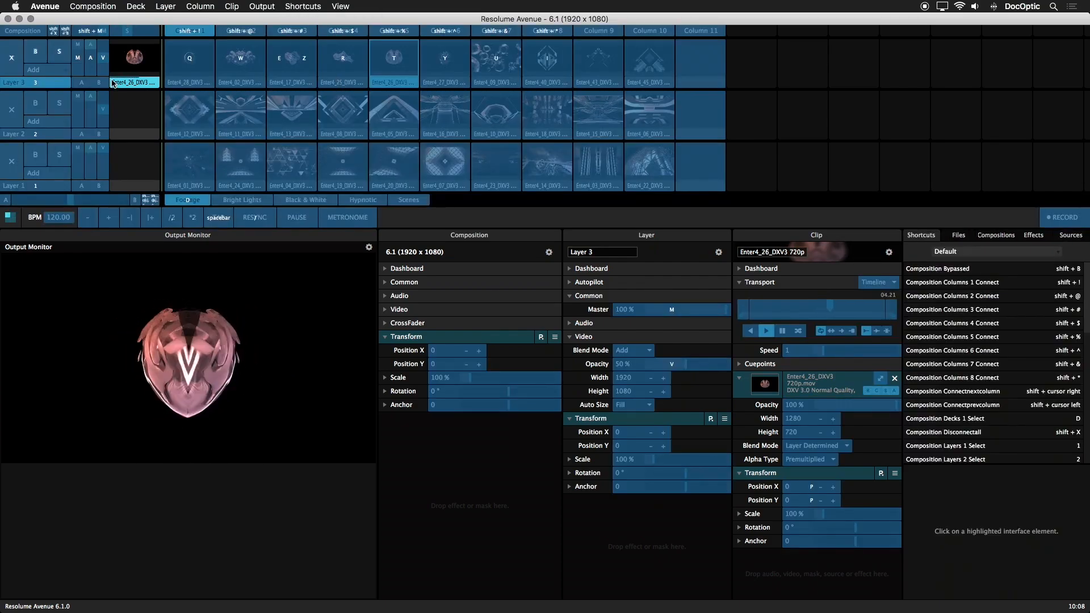
pyautogui.press('i')
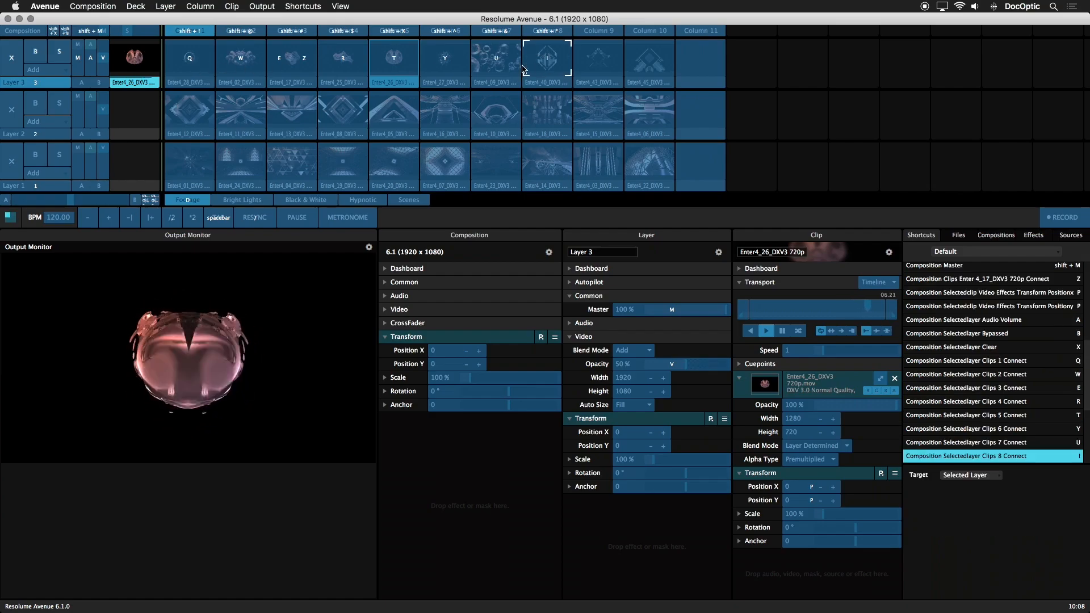
pyautogui.click(78, 57)
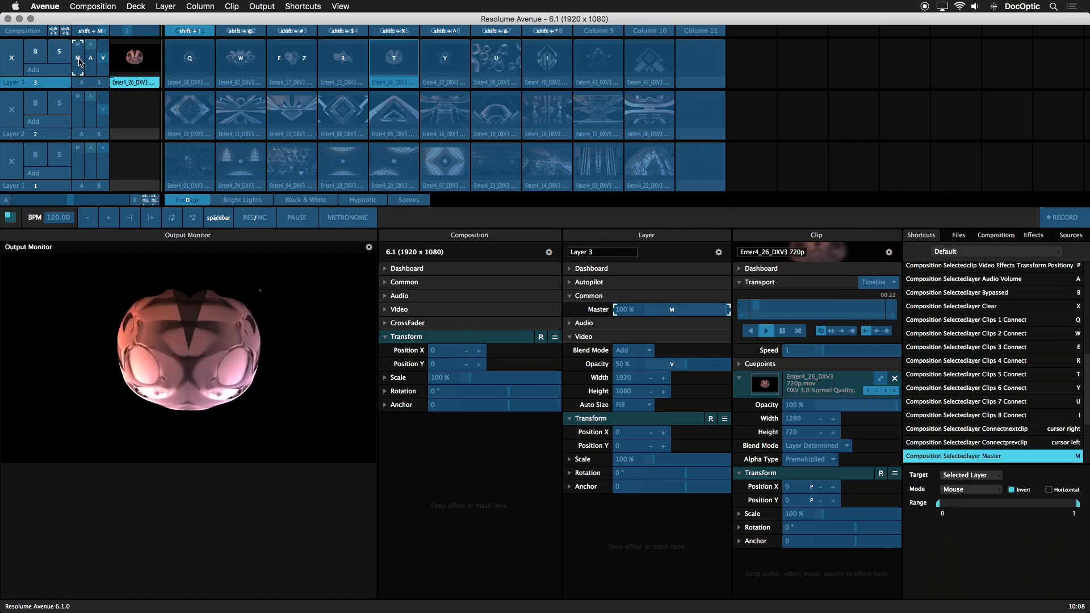
pyautogui.click(11, 57)
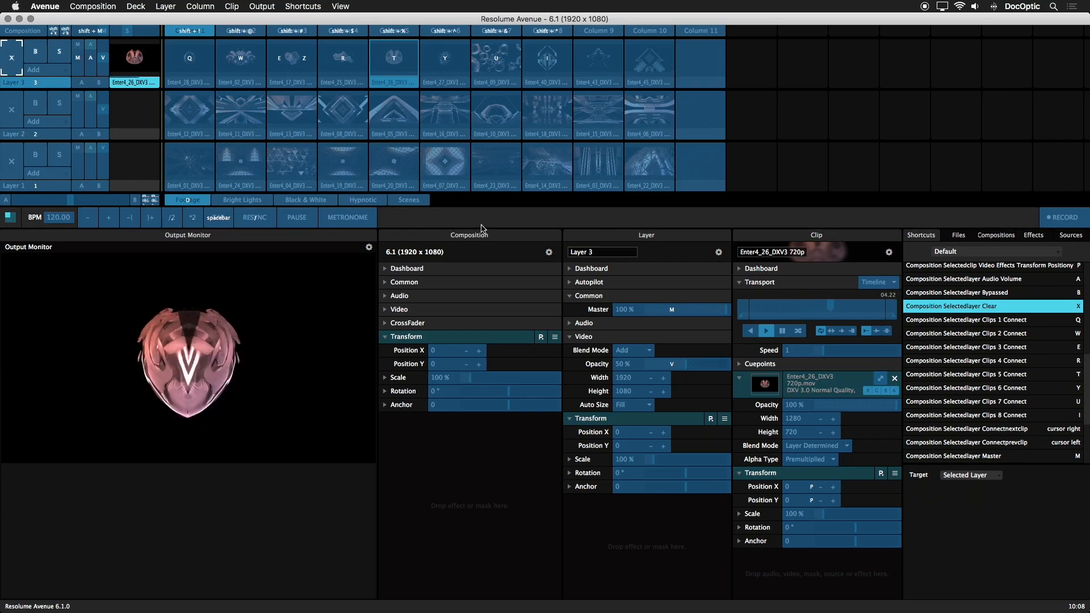
# Step: Examine the context options for the first Layer 3 clip's shortcut, both on the clip and in the shortcut list
pyautogui.click(185, 70)
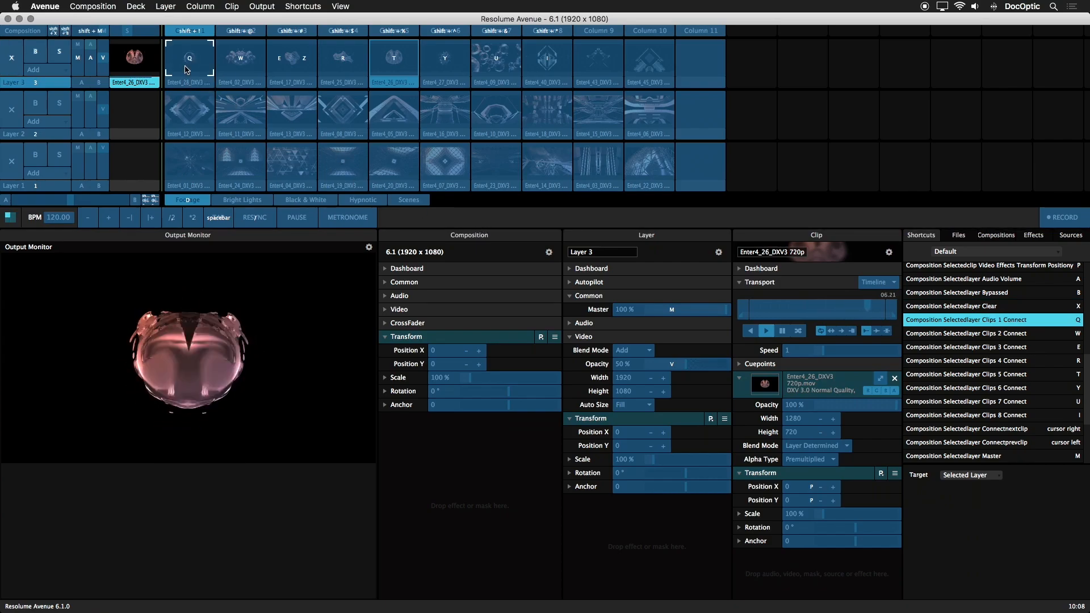
pyautogui.rightClick(185, 69)
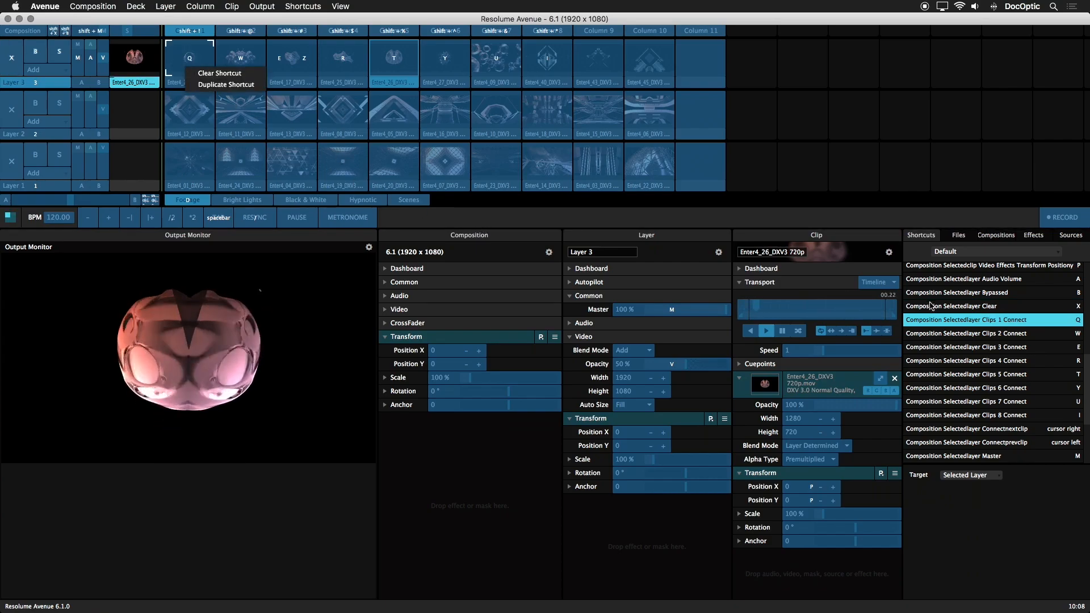
pyautogui.click(954, 325)
pyautogui.rightClick(953, 325)
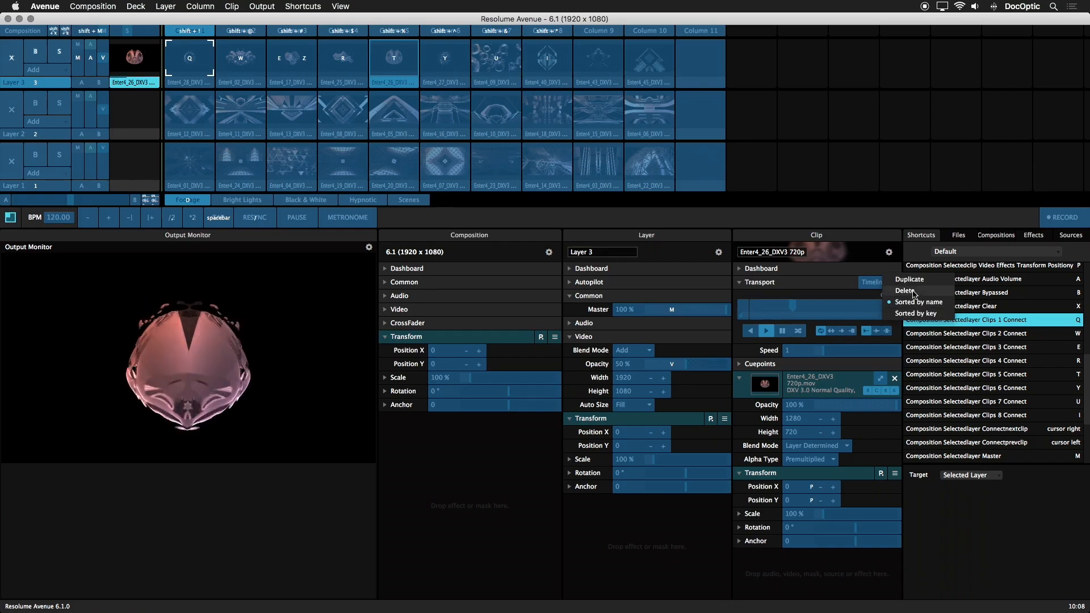
pyautogui.click(980, 324)
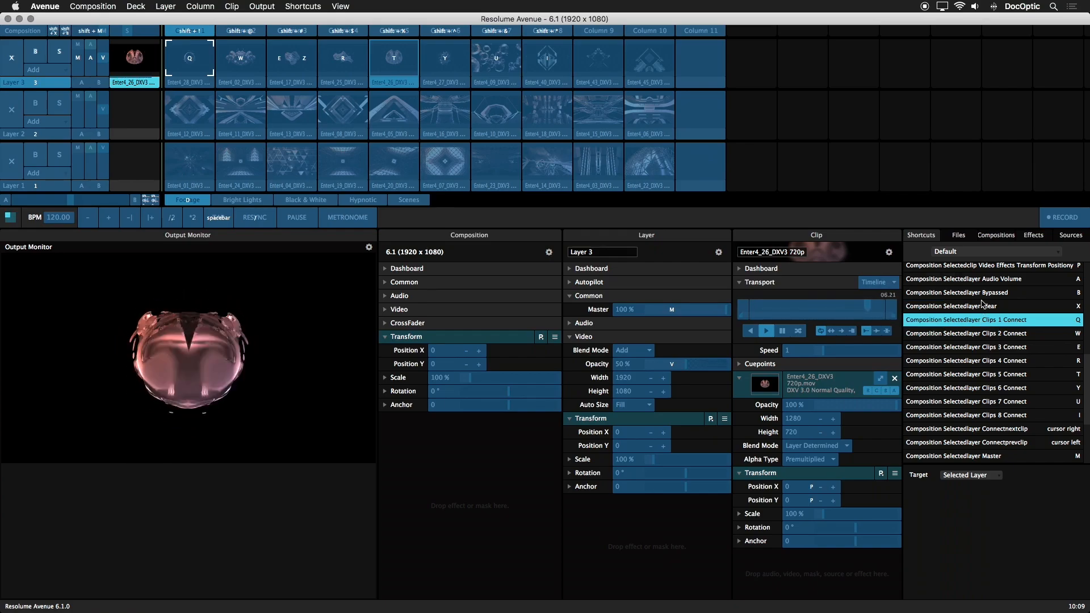
# Step: Review the shortcut preset options including Save as, abandon naming a new preset, and leave shortcut editing
pyautogui.click(976, 254)
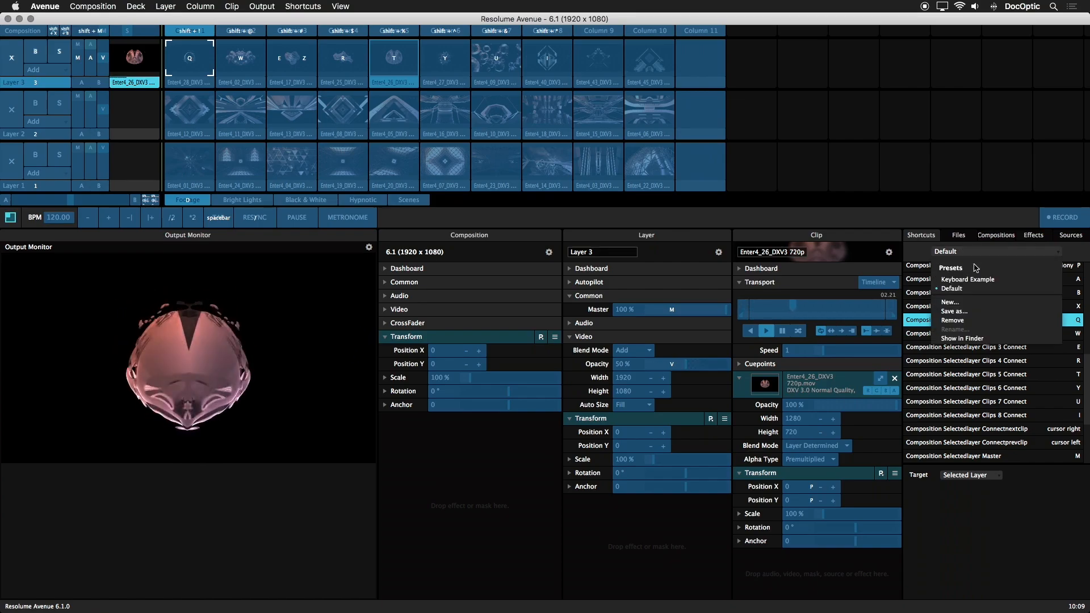
pyautogui.click(974, 311)
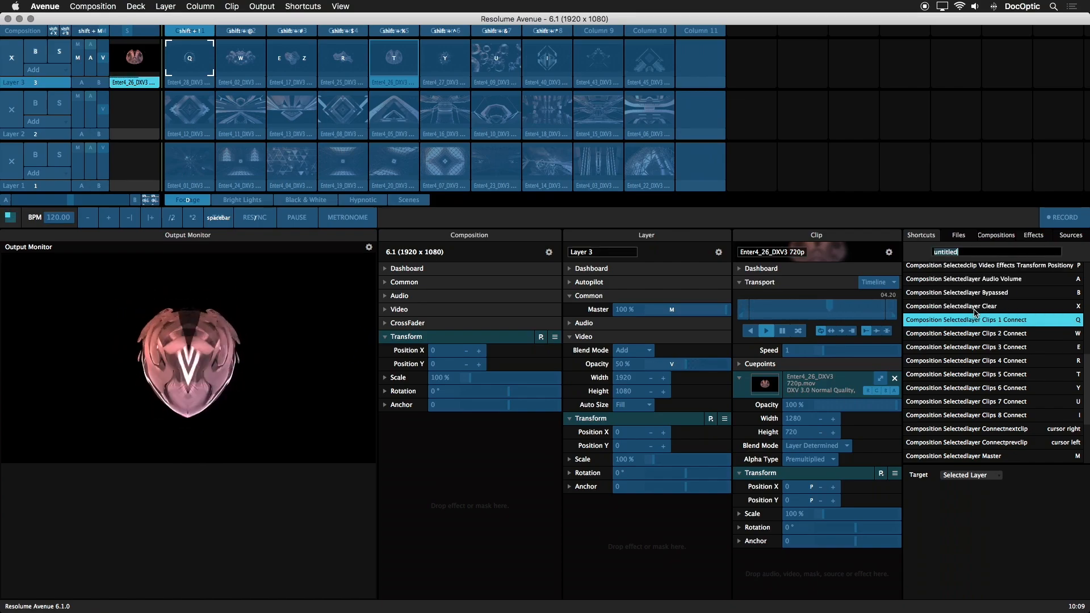
pyautogui.press('Escape')
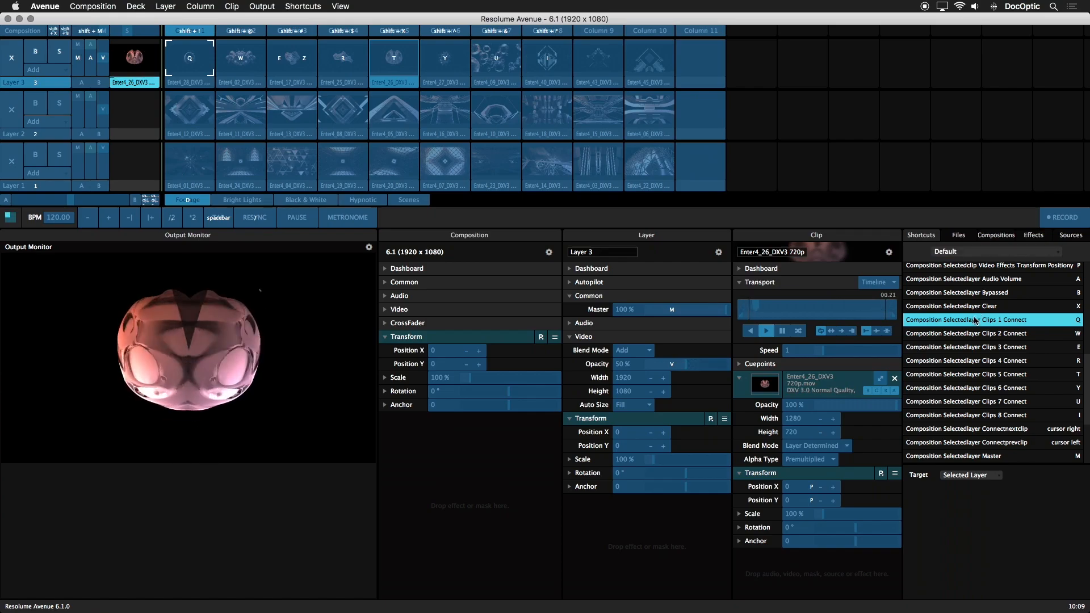
pyautogui.press('Escape')
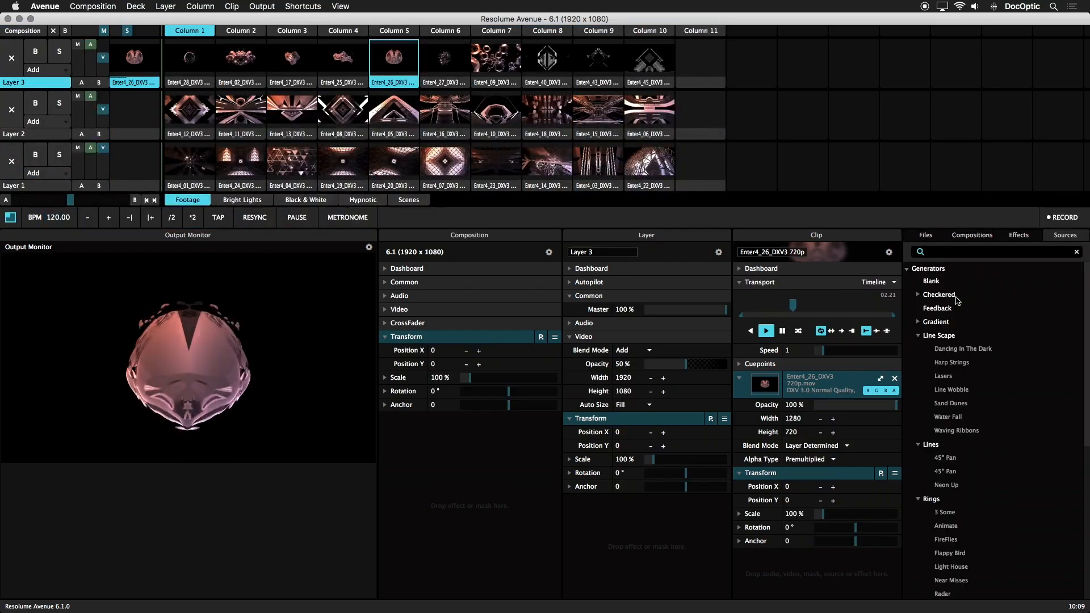